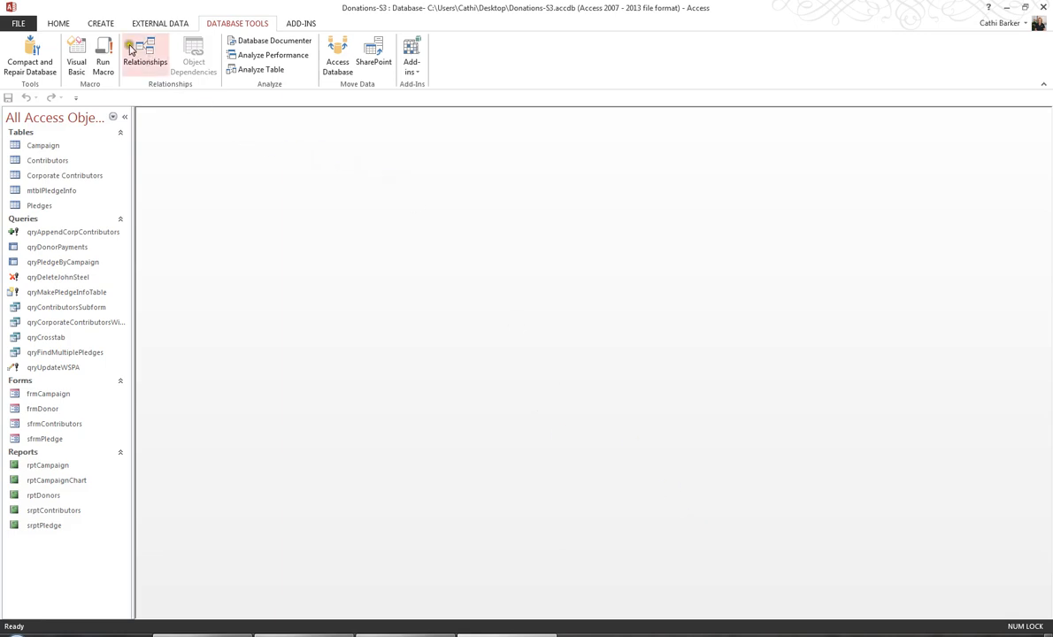
Create a new blank form in Design View, maximize it and save it as frmInterface.
click(101, 24)
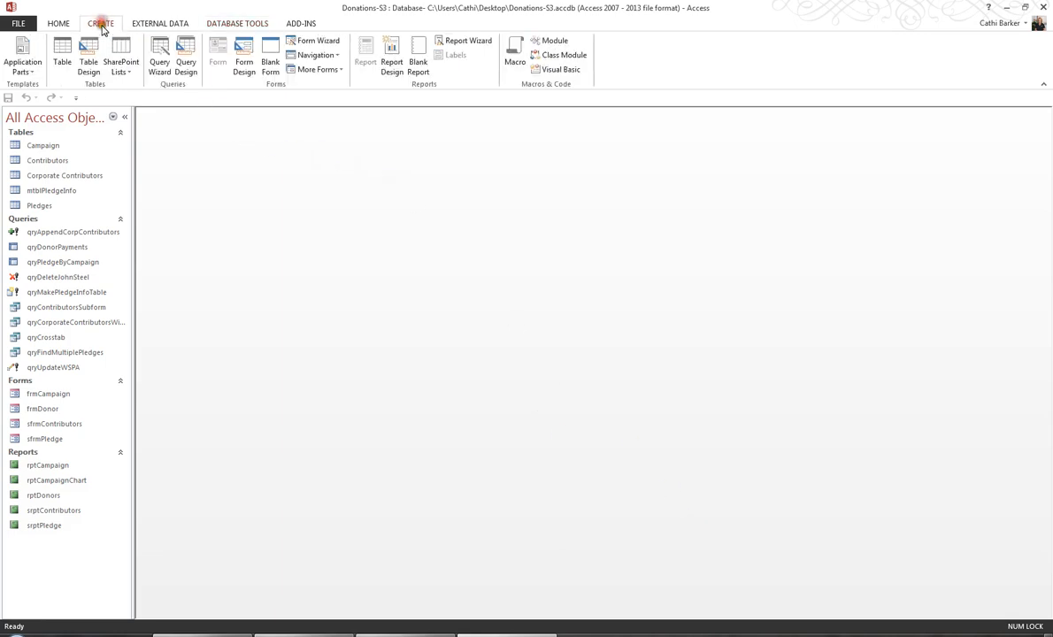
click(244, 63)
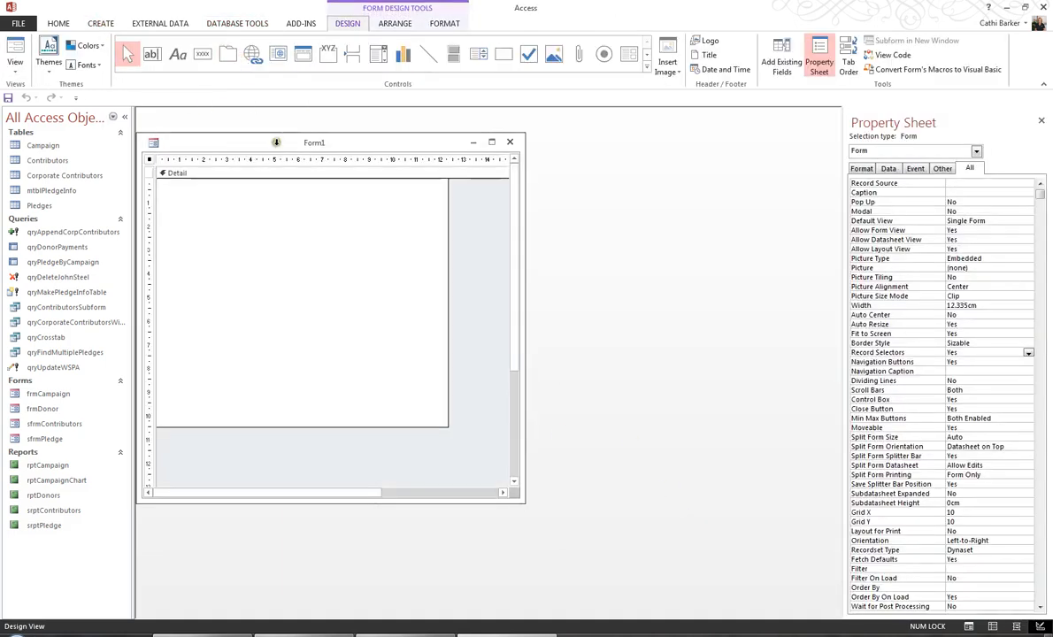
double_click(320, 143)
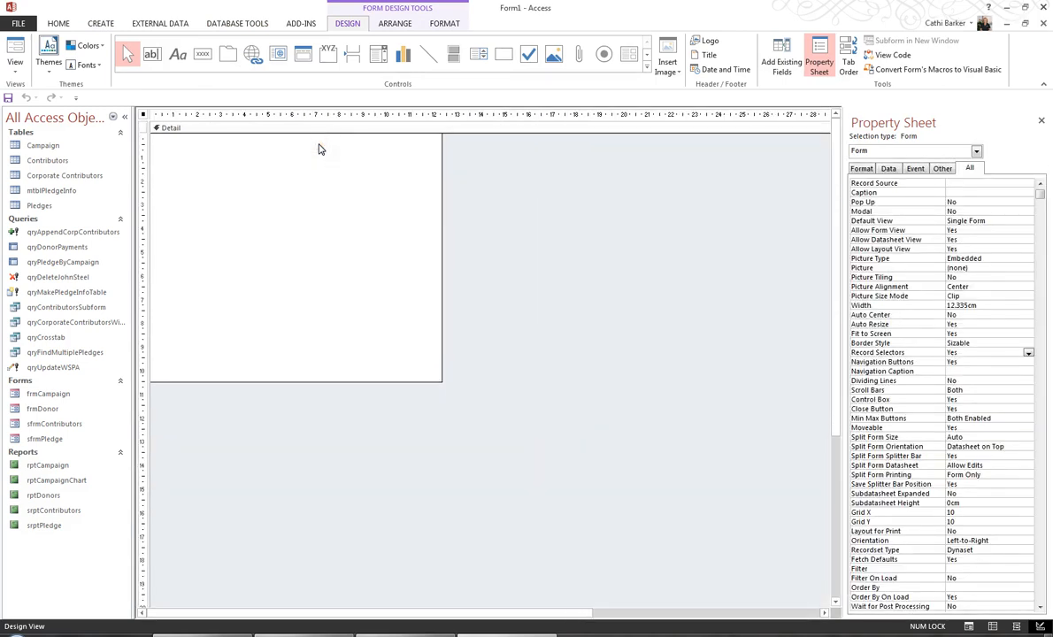
click(8, 97)
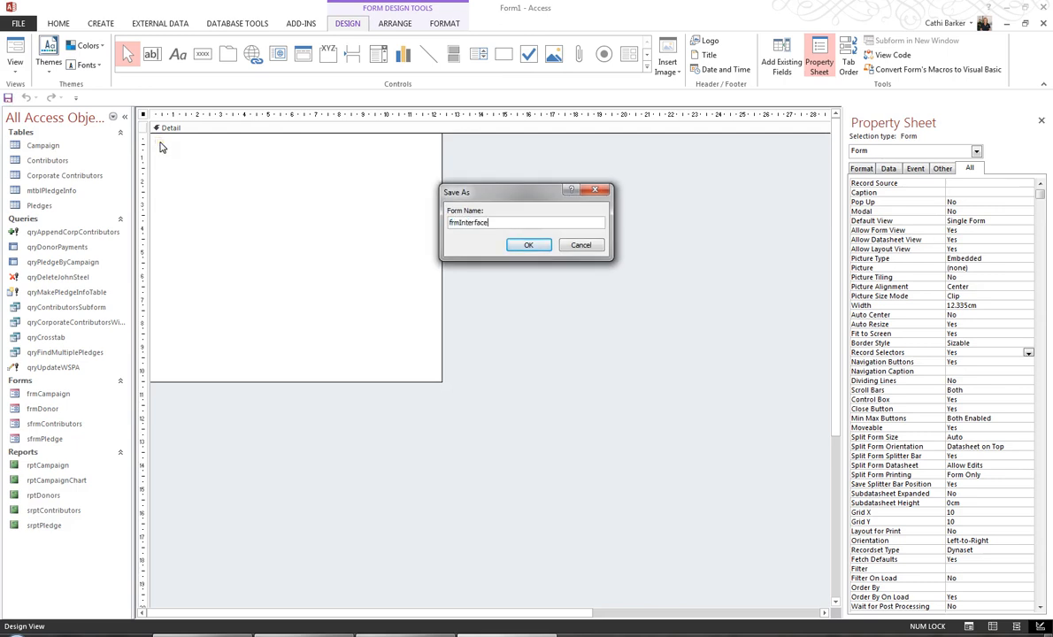
key(Return)
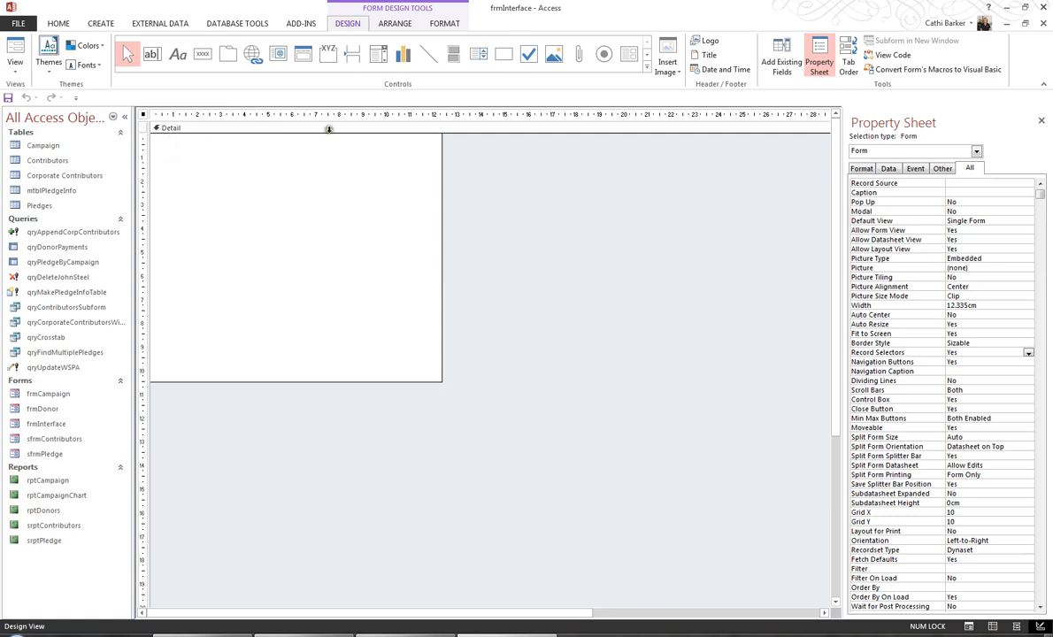
click(707, 42)
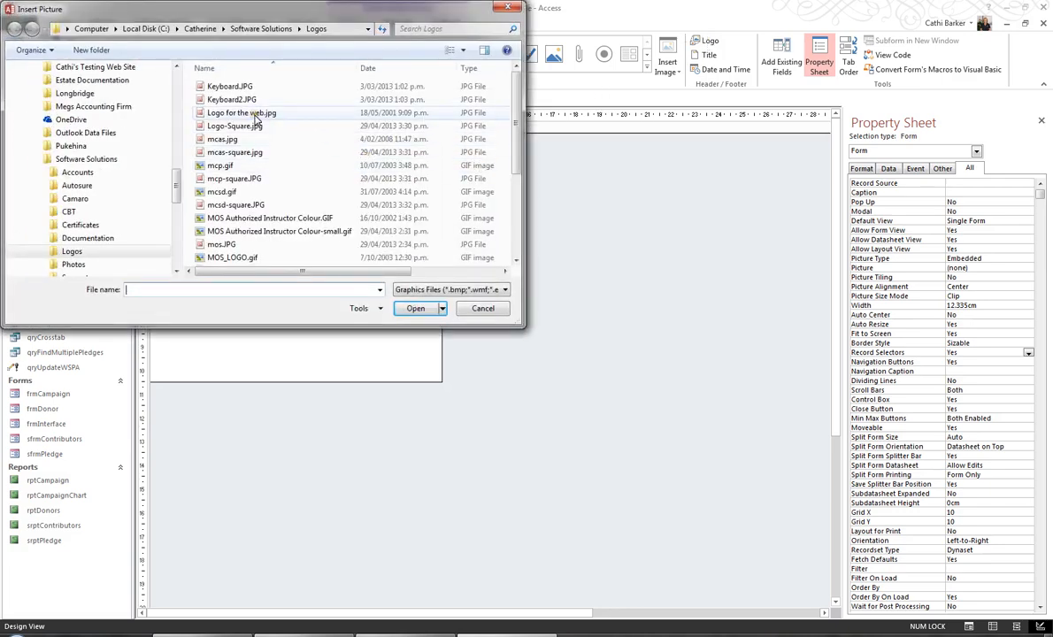
double_click(255, 115)
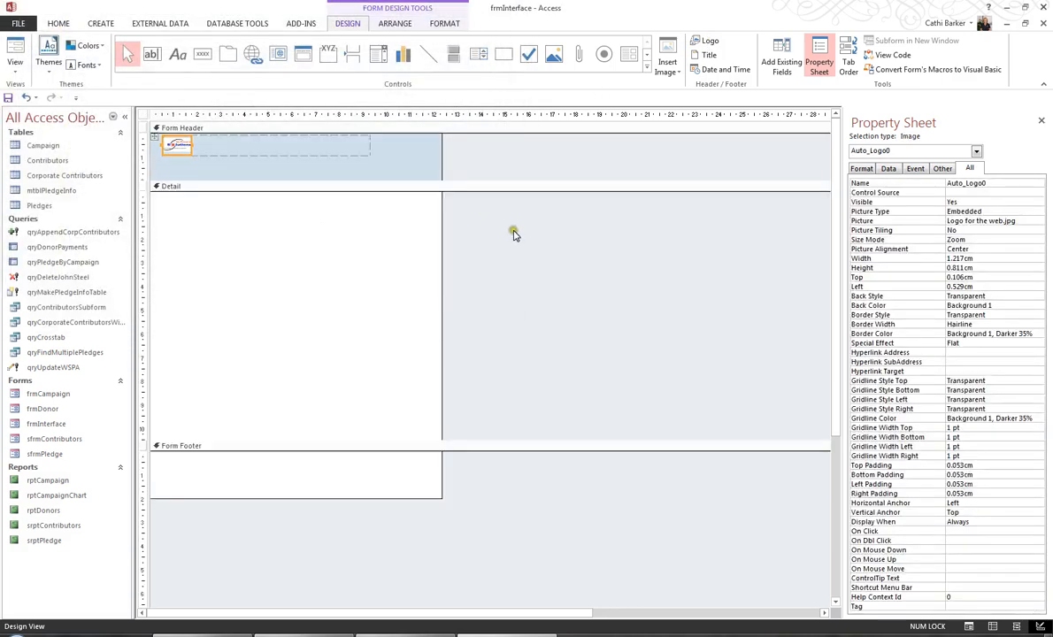
click(25, 98)
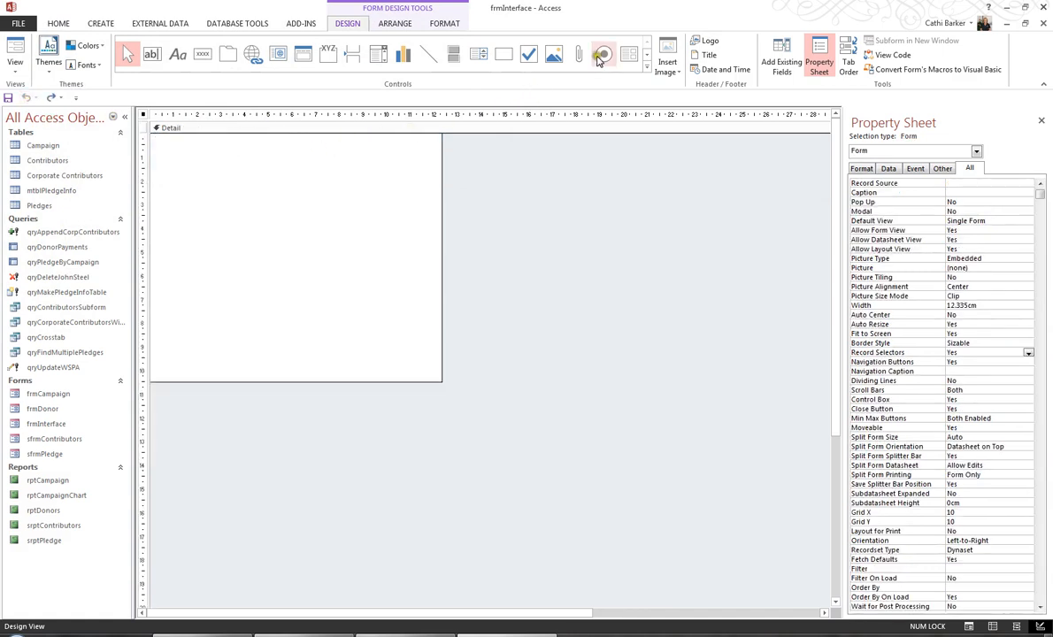
Insert Logo-Square.jpg as an image in the Detail section, about 0.5 cm from its top-left corner and about 9.3 by 7.9 cm.
click(647, 71)
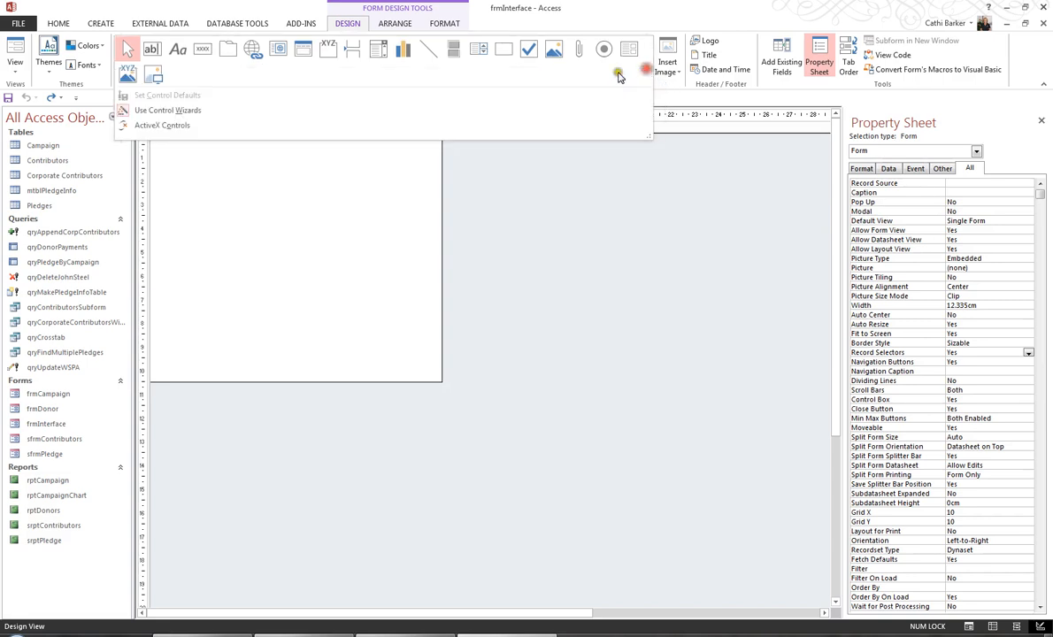
click(154, 79)
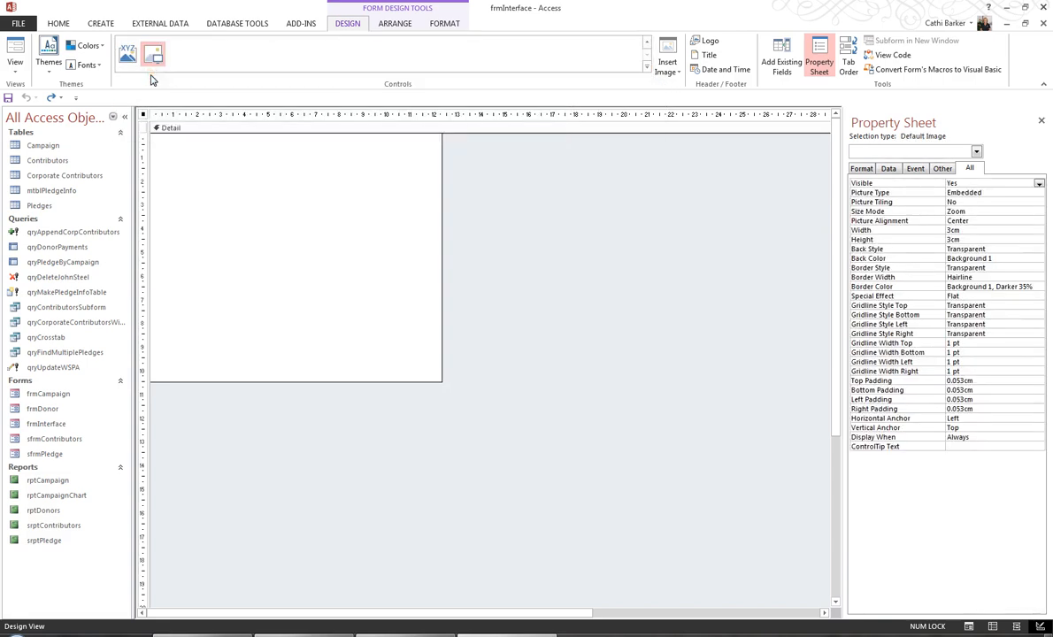
click(192, 174)
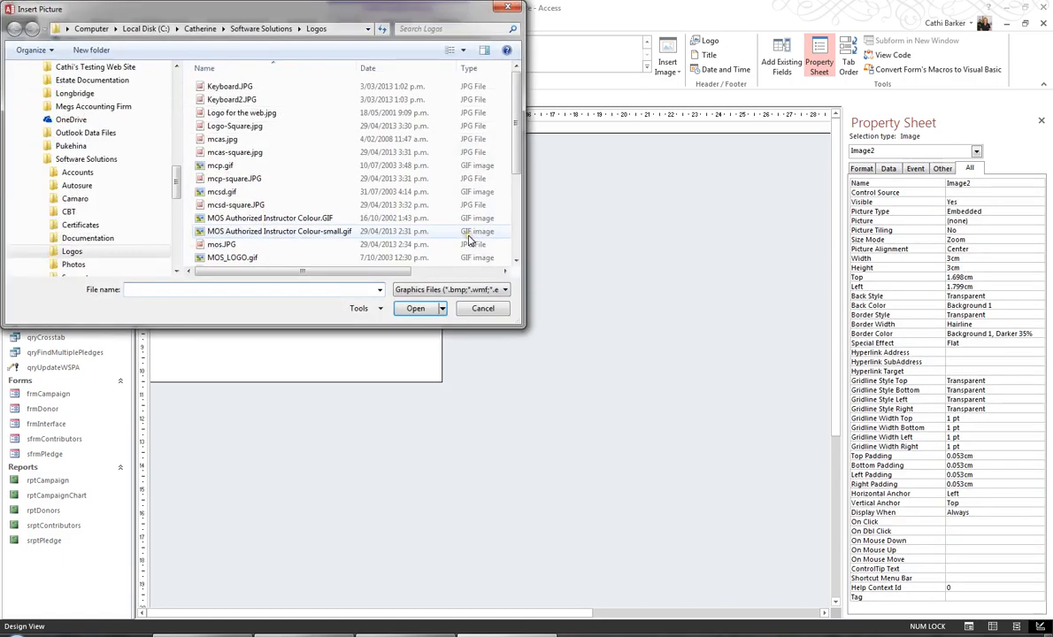
click(241, 126)
click(415, 308)
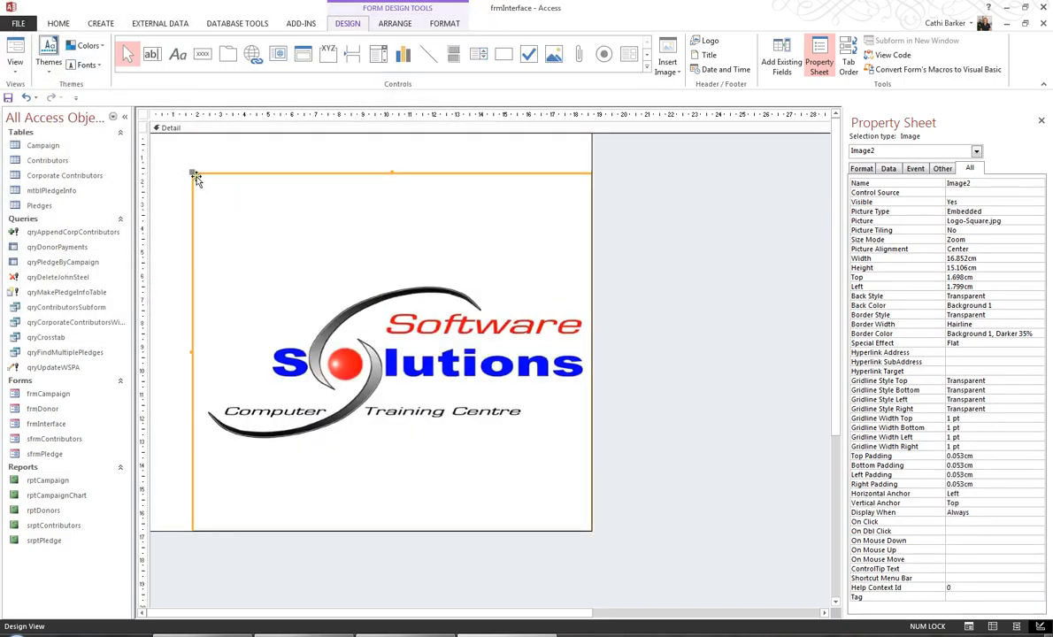
drag(192, 172, 161, 147)
drag(557, 506, 382, 332)
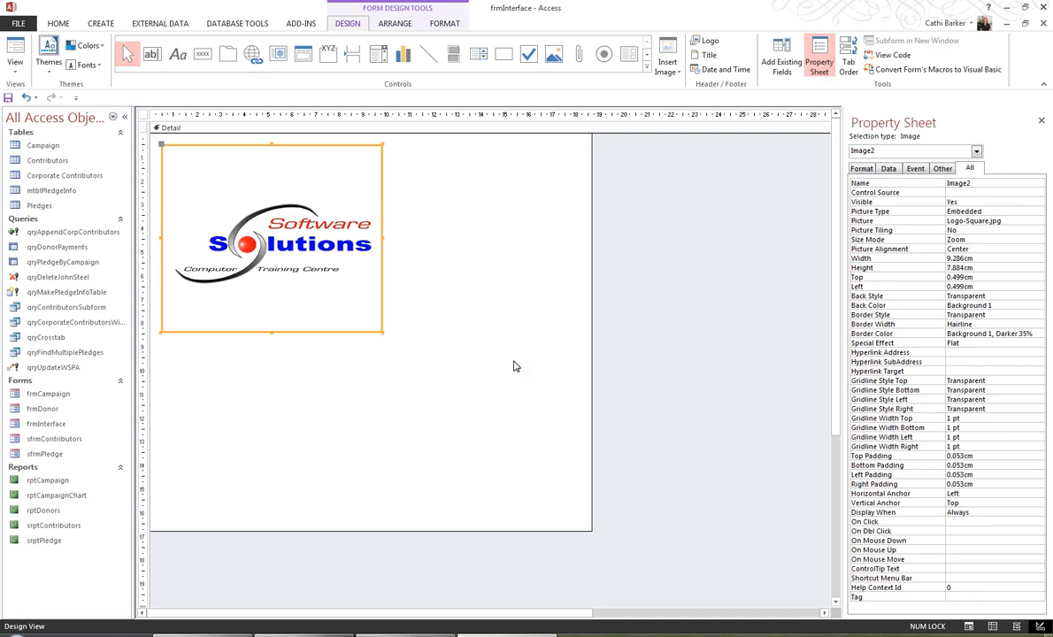
Add a label reading Donations Database beside the logo image in the Detail section.
click(178, 56)
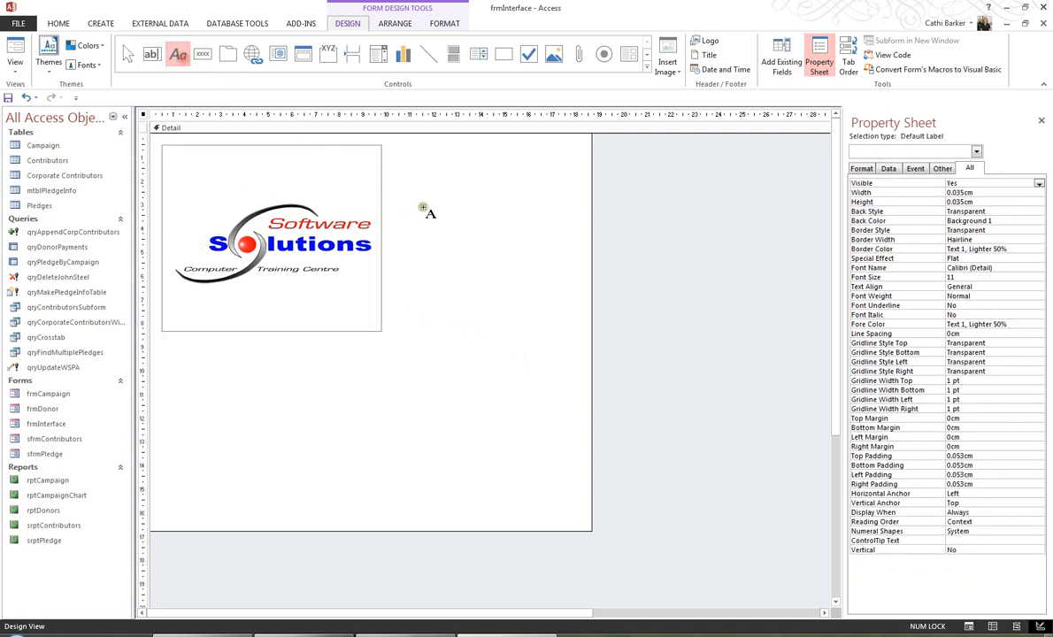
click(396, 152)
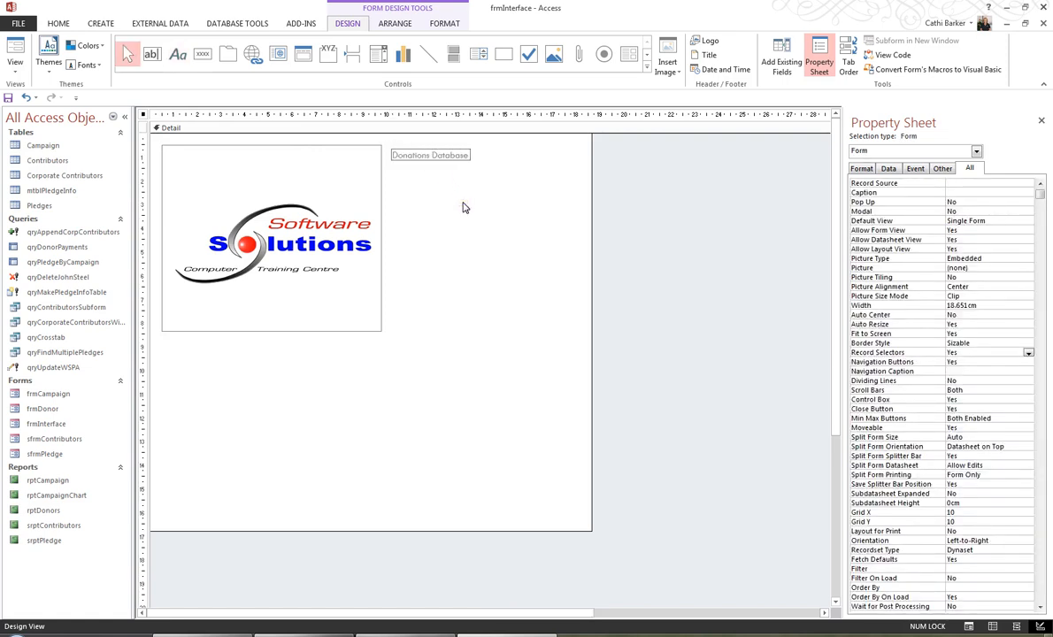
click(491, 194)
Set the Donations Database label's font size to 20 and fit the label box to its text.
click(460, 157)
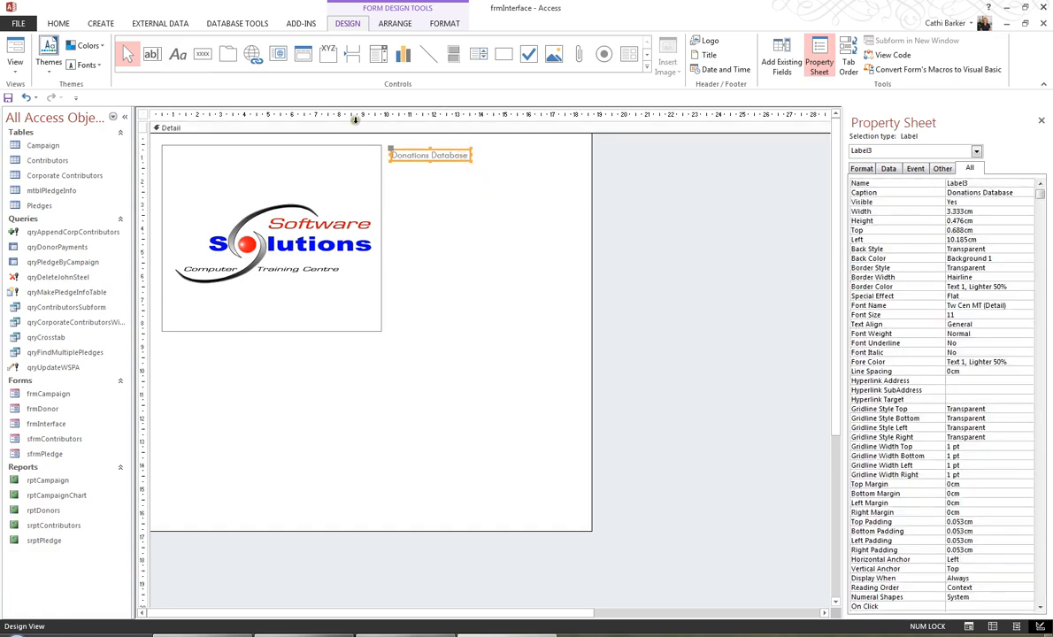
click(443, 24)
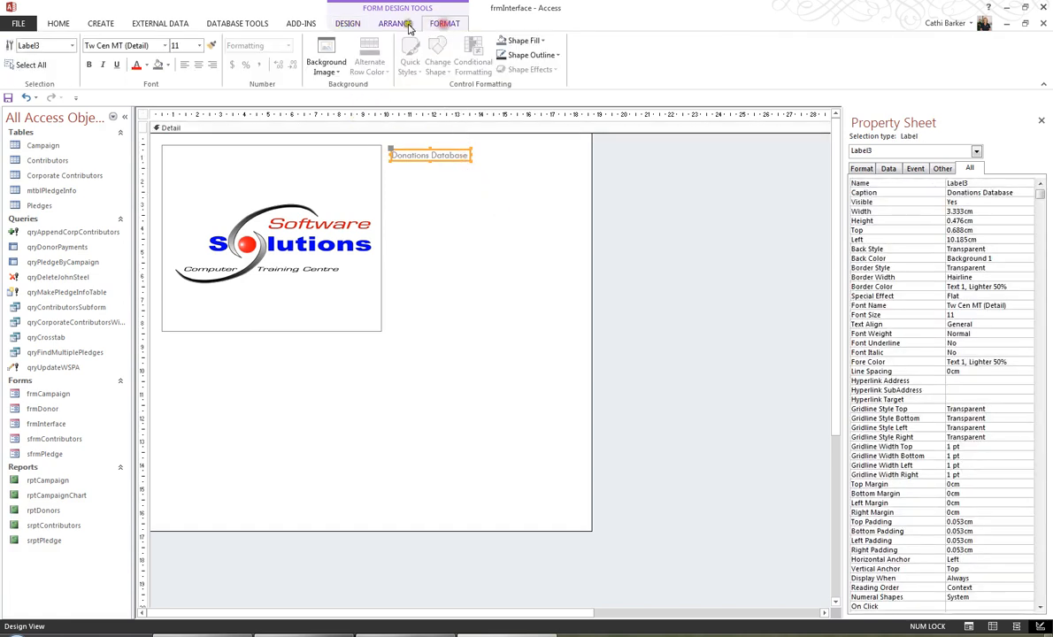
click(199, 45)
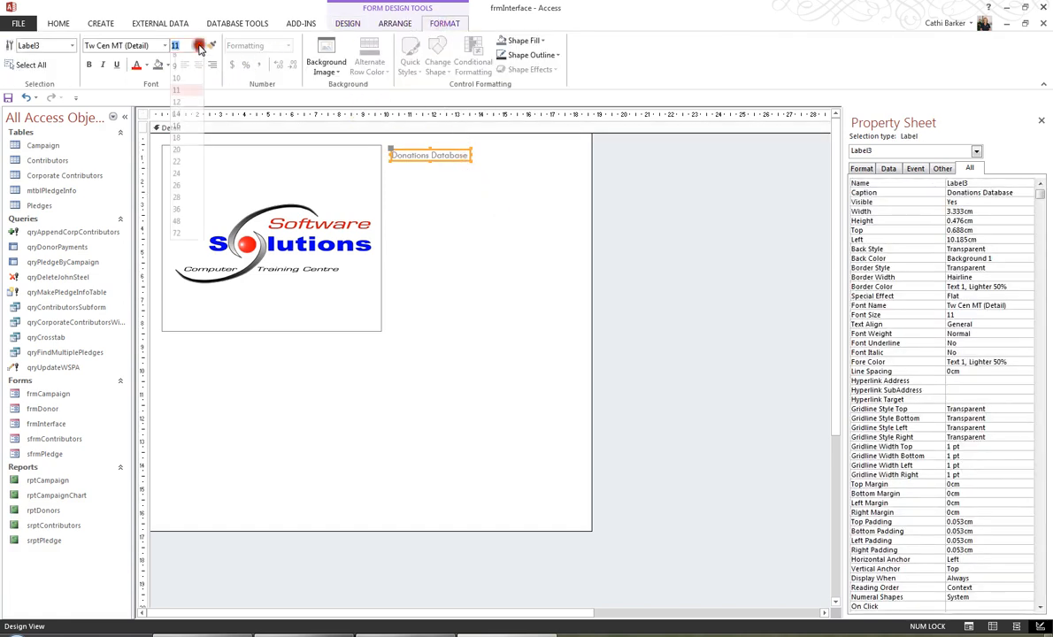
click(181, 155)
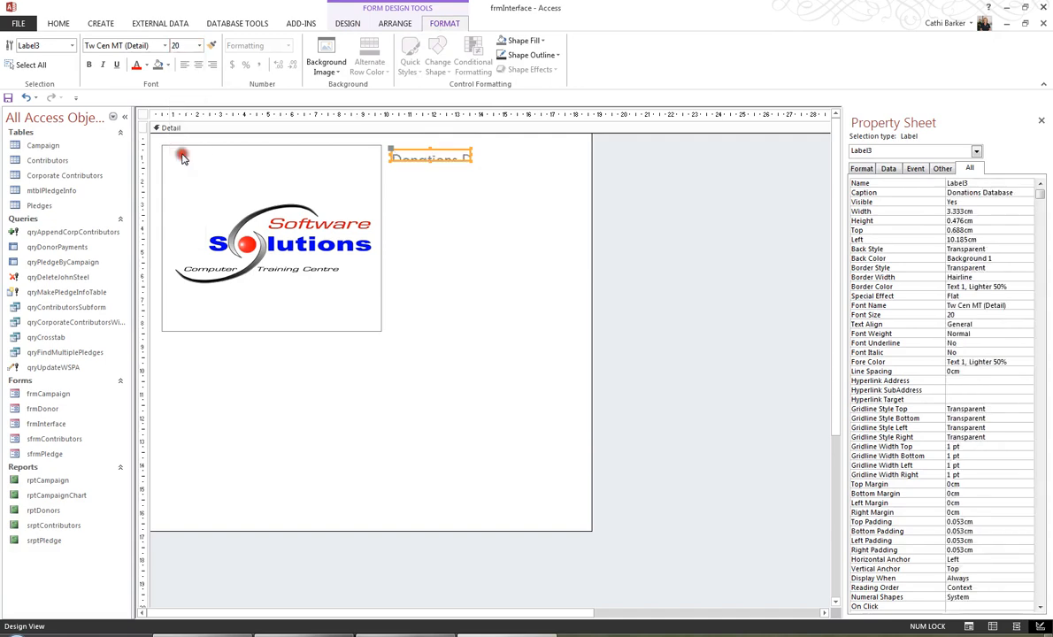
double_click(469, 159)
click(476, 189)
Move the Donations Database label slightly down, keeping it beside the logo.
click(457, 174)
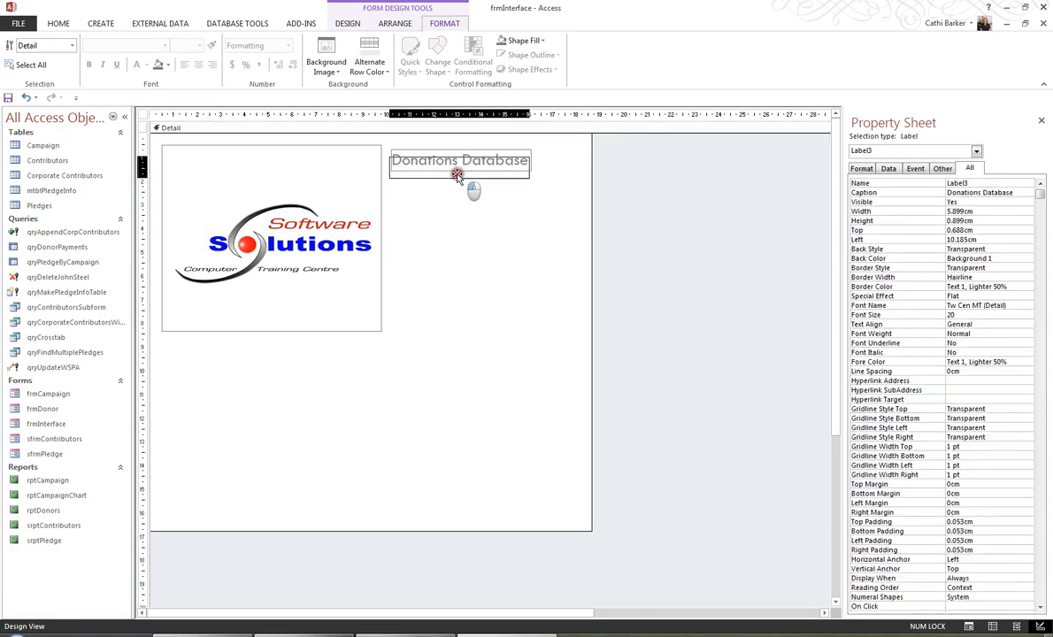
drag(456, 175, 465, 205)
click(461, 237)
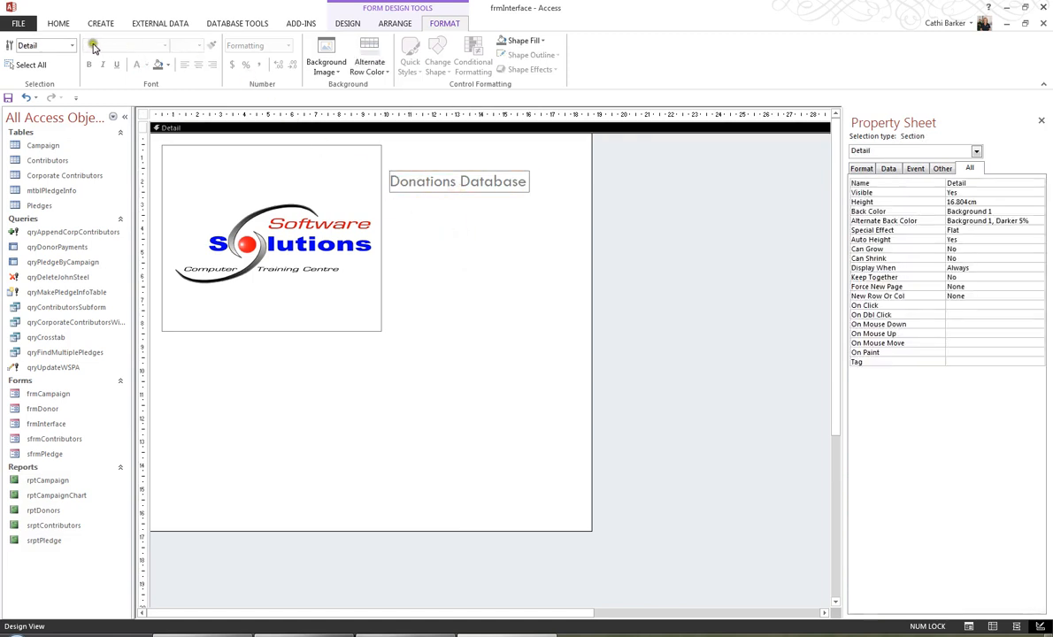
Preview the frmInterface form in Form View and return to Design View.
click(55, 23)
click(13, 55)
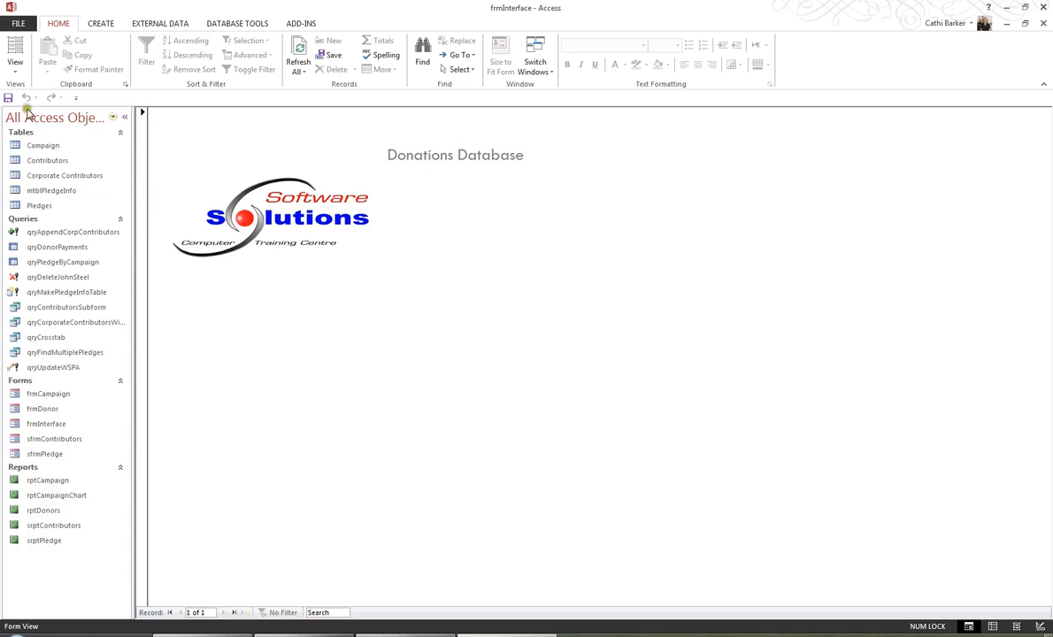
click(15, 67)
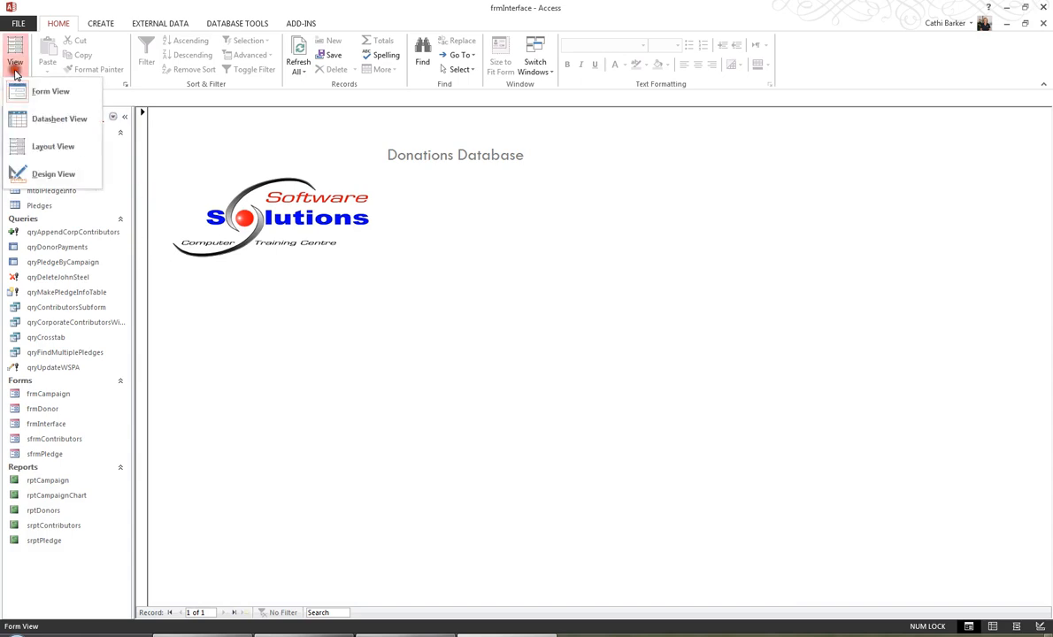
click(46, 170)
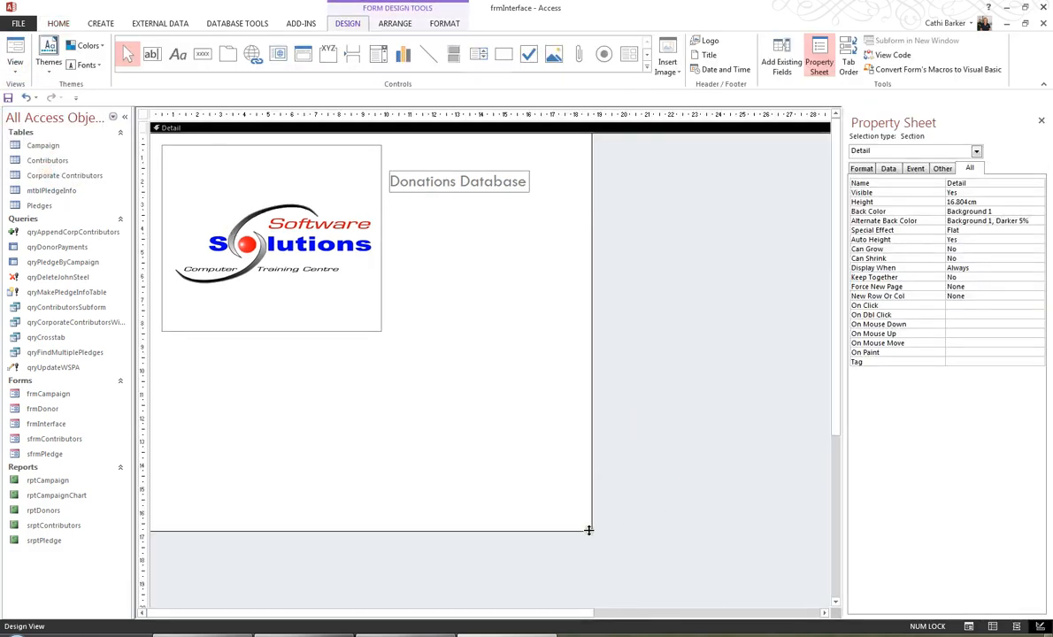
Enlarge the form to about 28 cm wide and 23.7 cm high and check for scroll bars in Form View.
drag(588, 530, 809, 604)
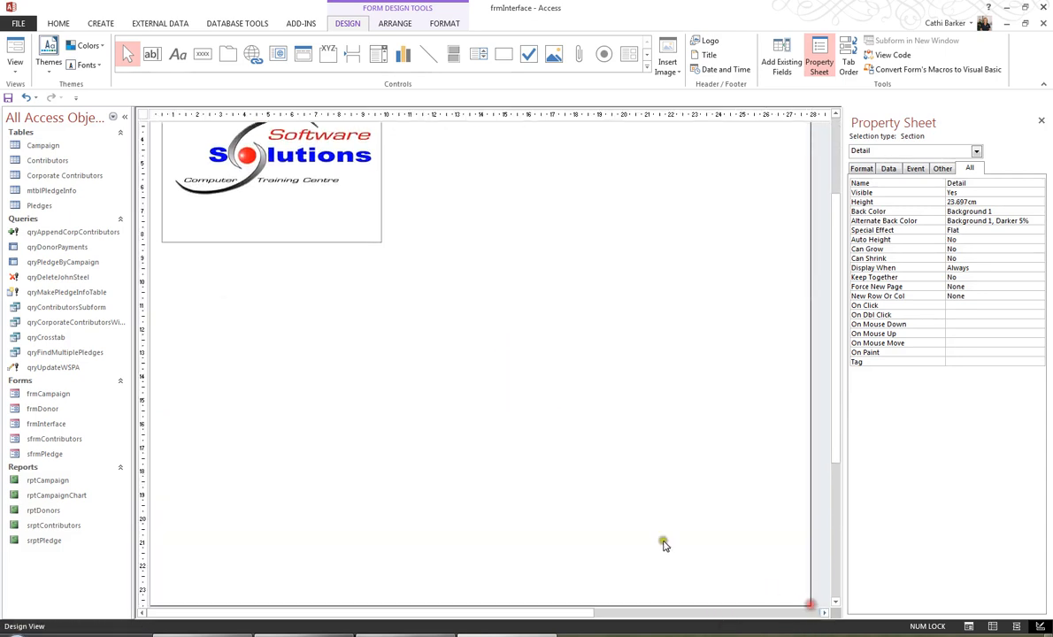
click(15, 49)
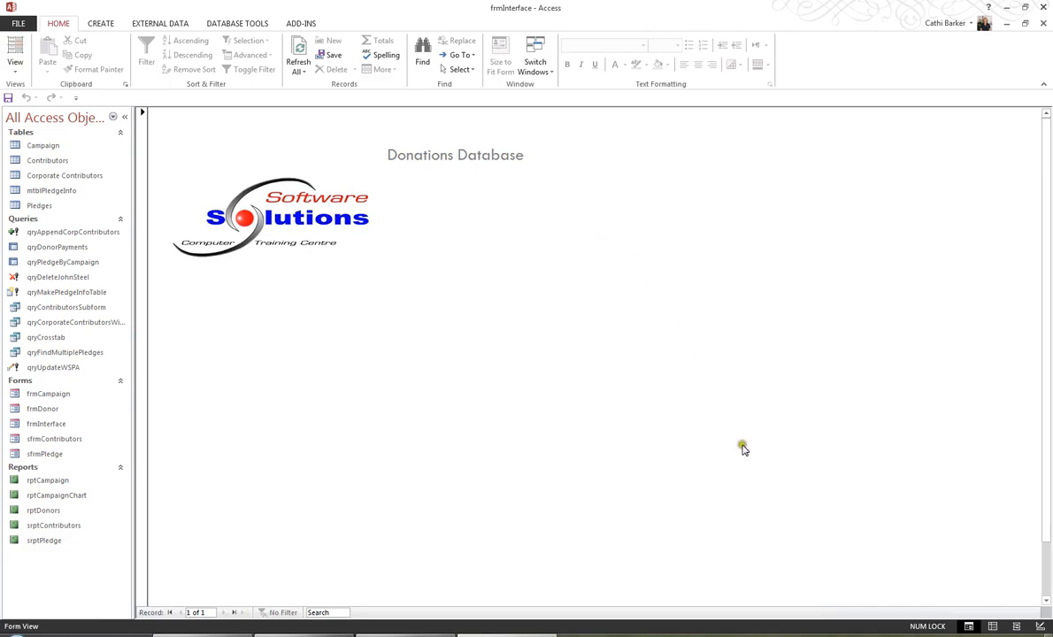
drag(1045, 411, 1032, 360)
Return to Design View and shrink the form to about 21 cm wide and 16.6 cm high.
click(14, 69)
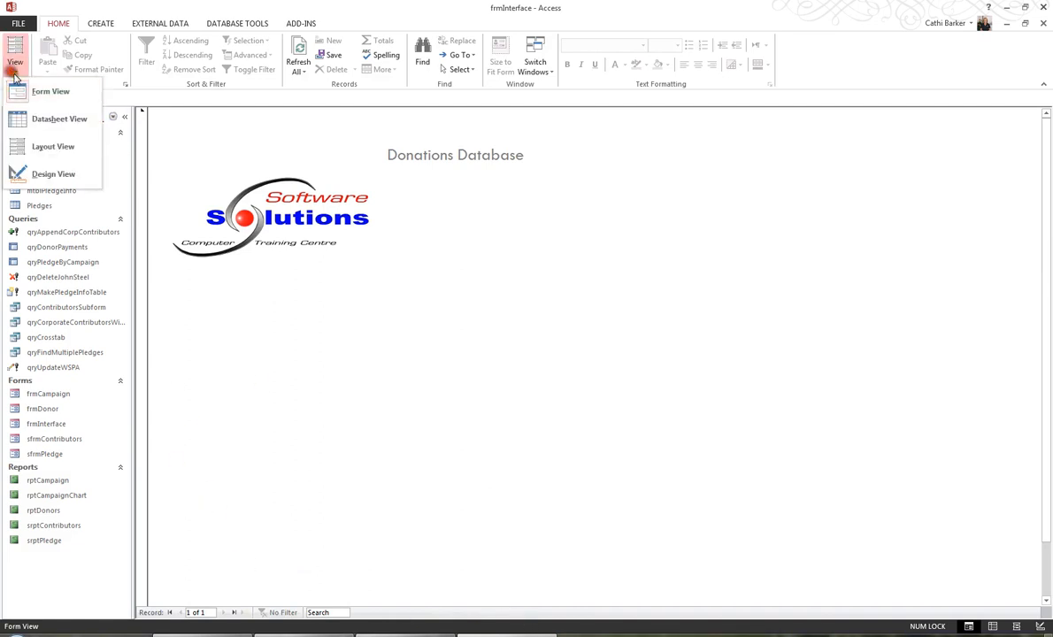
click(52, 174)
scroll(813, 550, down, 3)
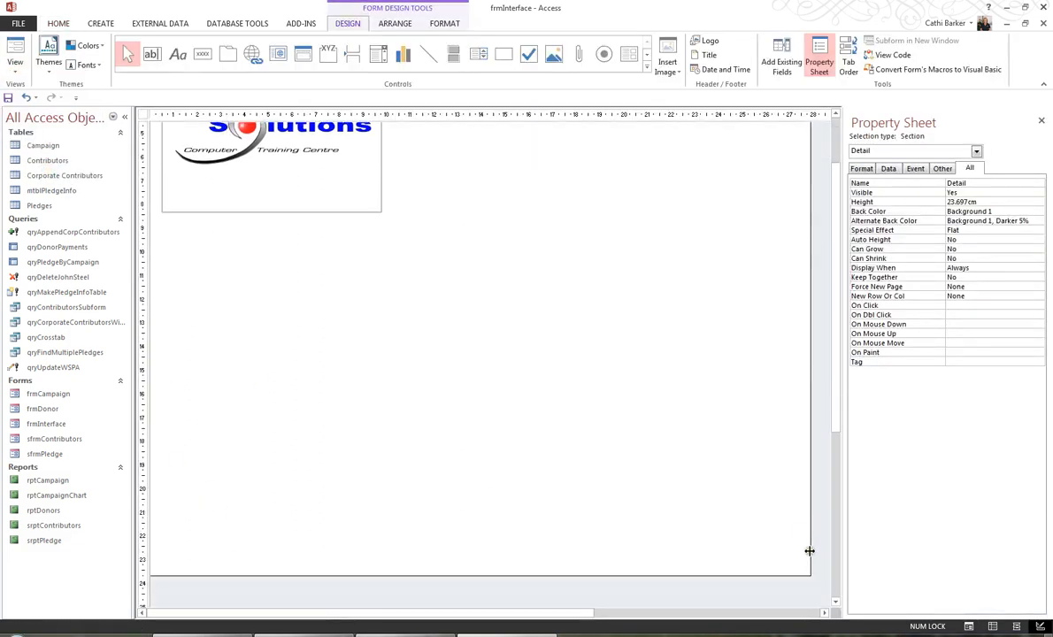
drag(806, 573, 647, 405)
scroll(740, 423, up, 3)
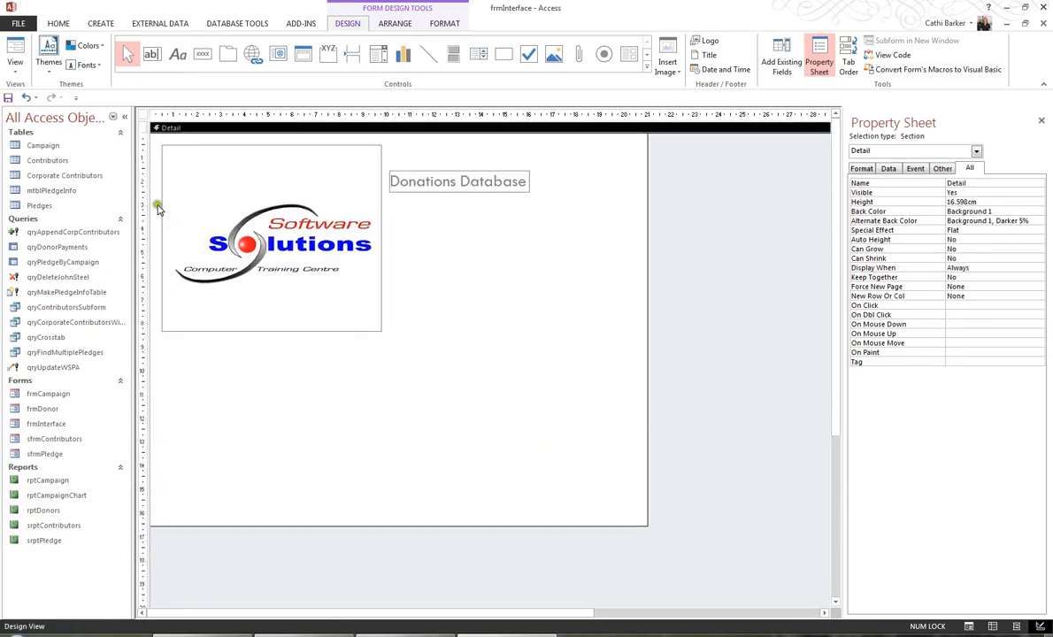
Set the form's Scroll Bars property to Neither, and its Navigation Buttons and Record Selectors properties to No.
click(144, 116)
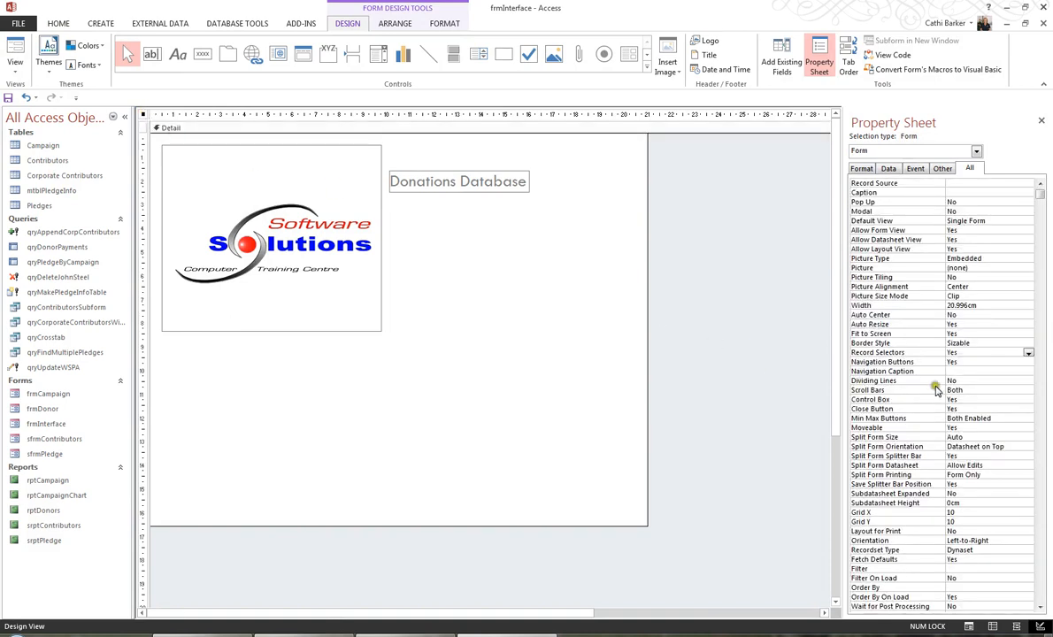
double_click(873, 390)
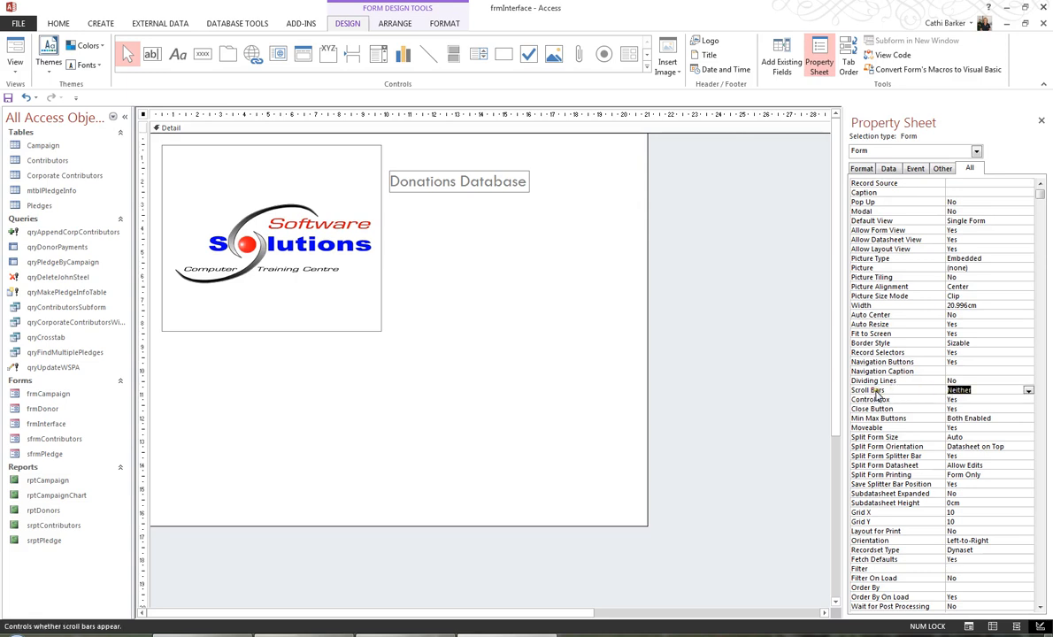
double_click(876, 363)
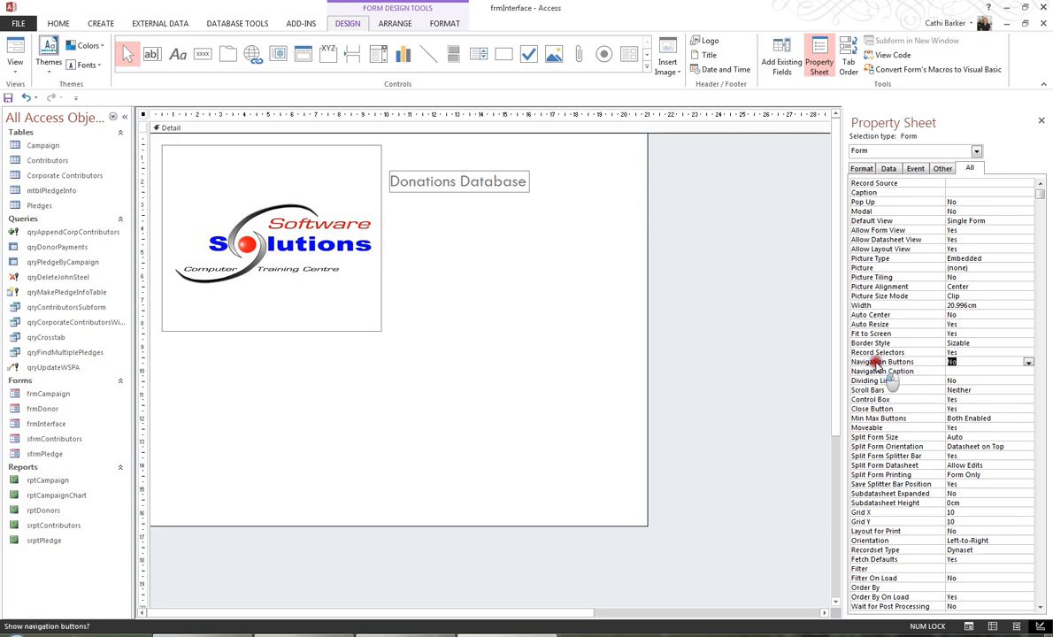
click(873, 353)
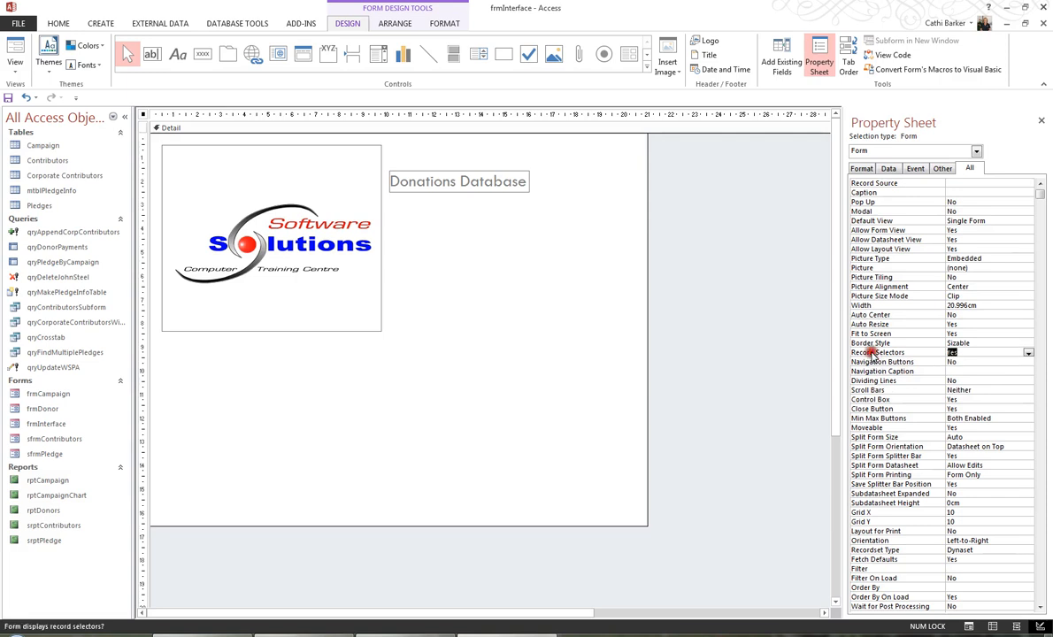
Preview the frmInterface form in Form View without selectors or navigation buttons, and return to Design View.
click(15, 55)
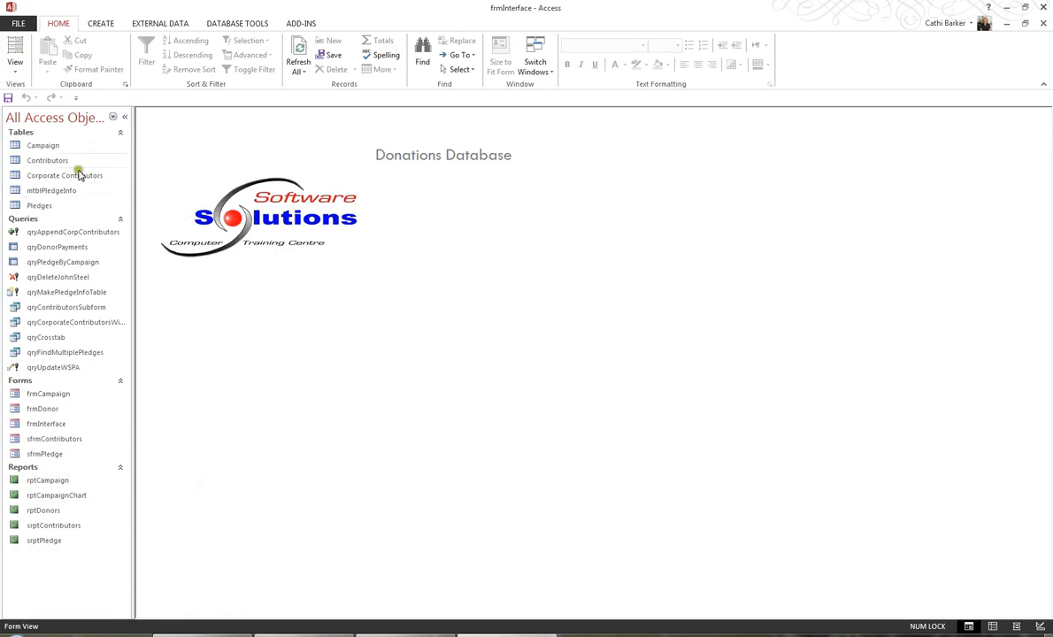
click(20, 71)
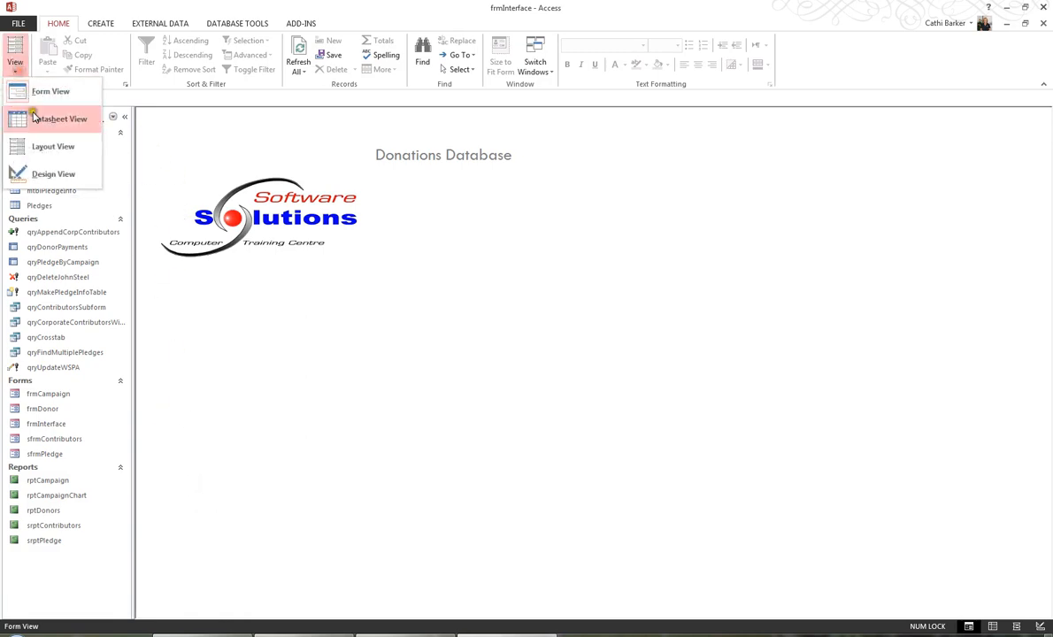
click(45, 173)
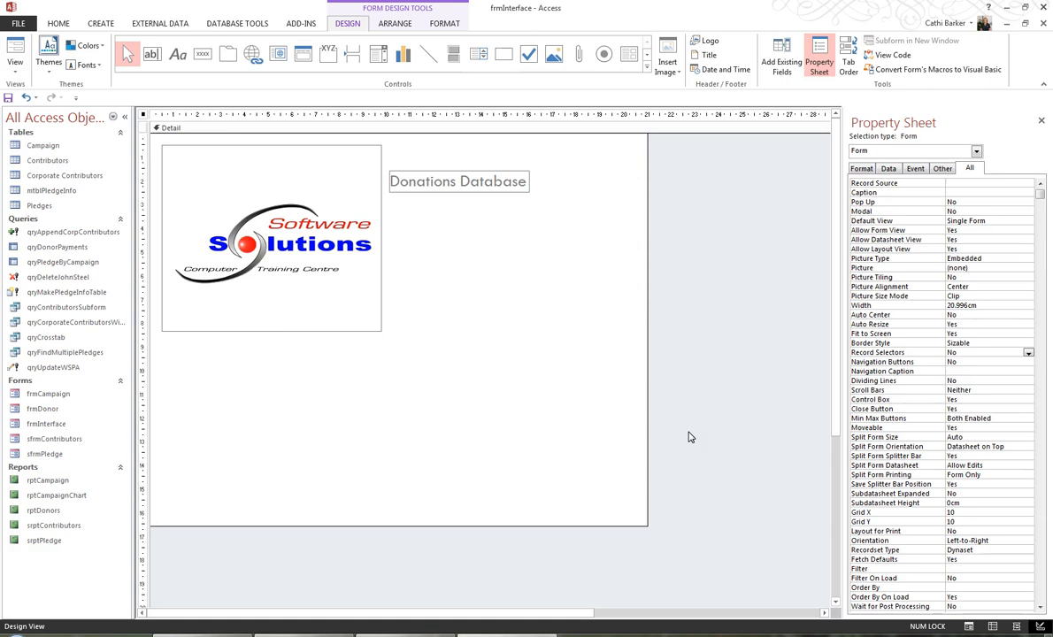
Place a command button below the Donations Database title that opens frmCampaign and shows all the records.
click(202, 55)
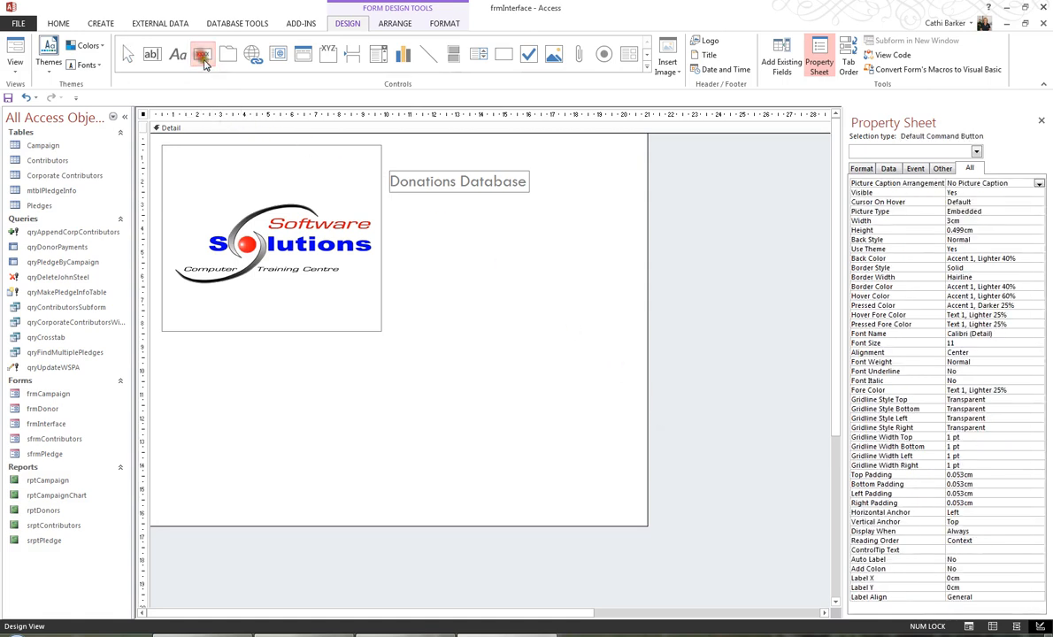
click(388, 214)
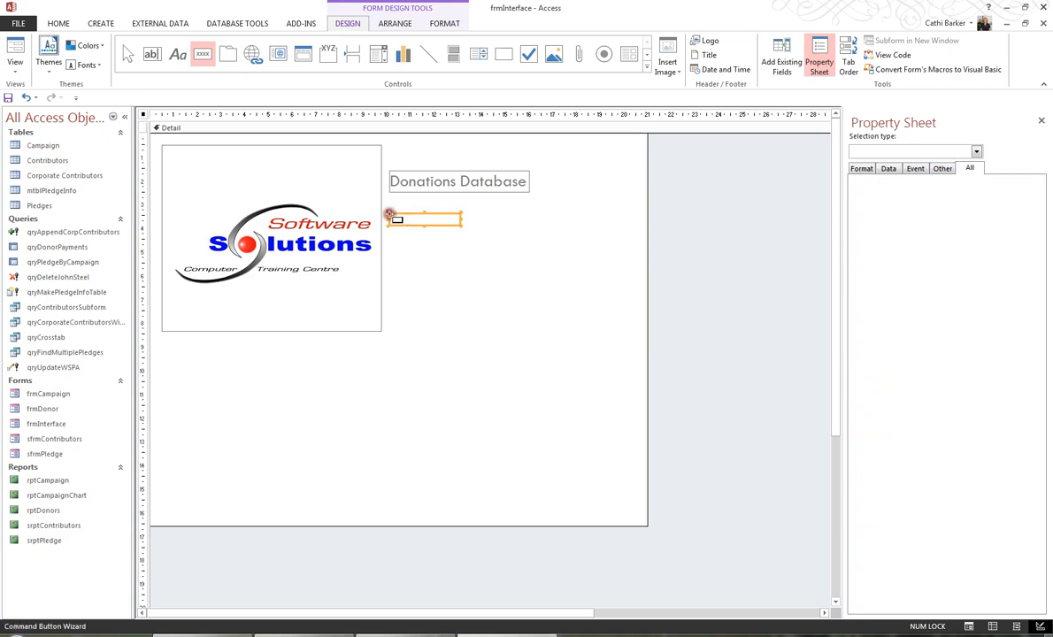
click(500, 250)
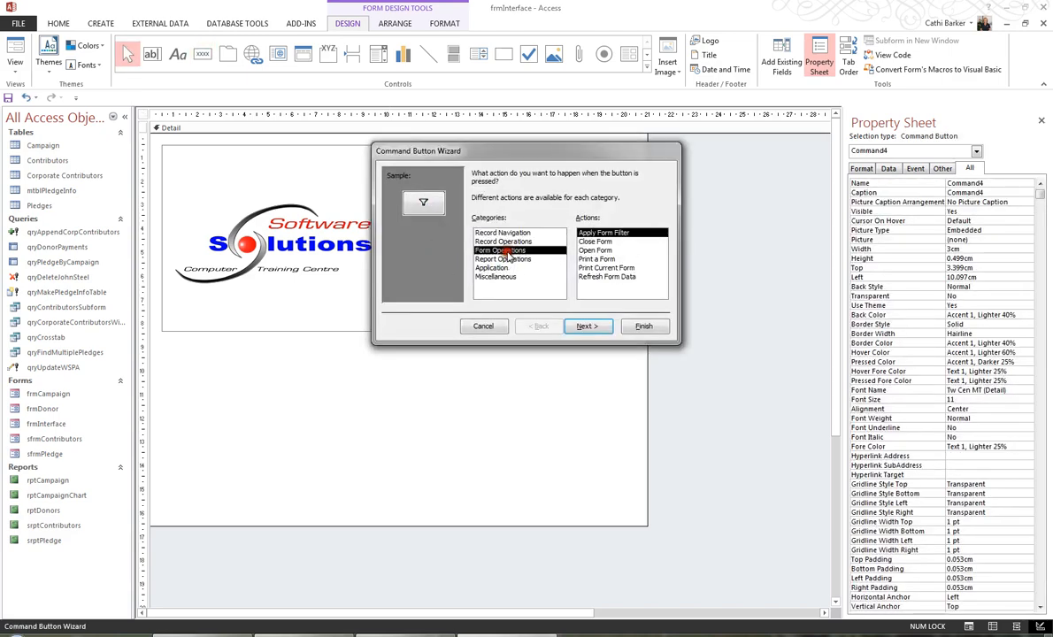
click(596, 251)
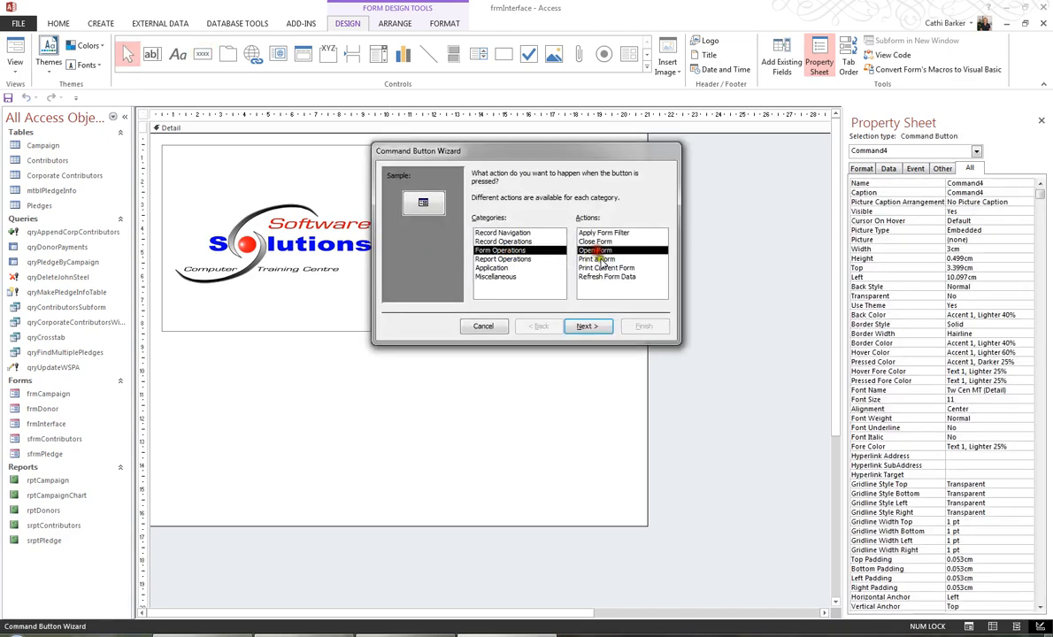
click(602, 327)
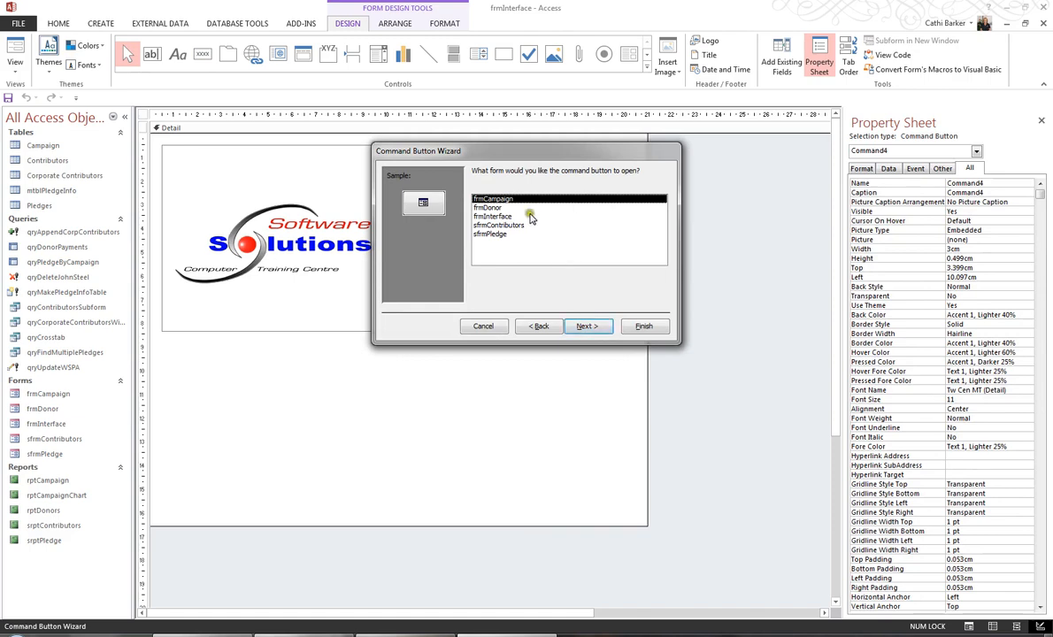
click(588, 326)
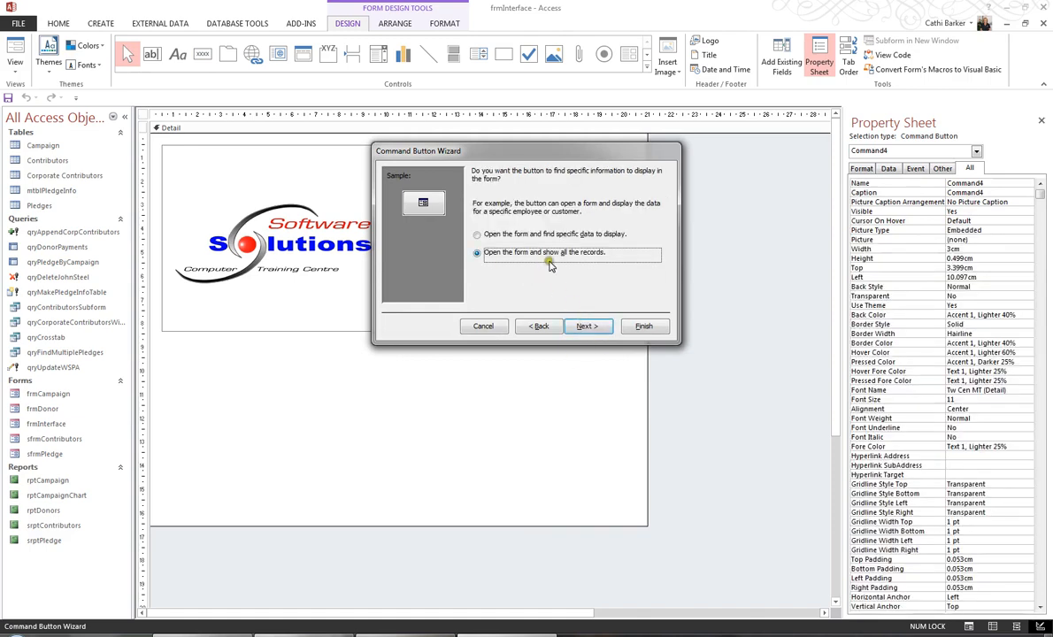
click(589, 327)
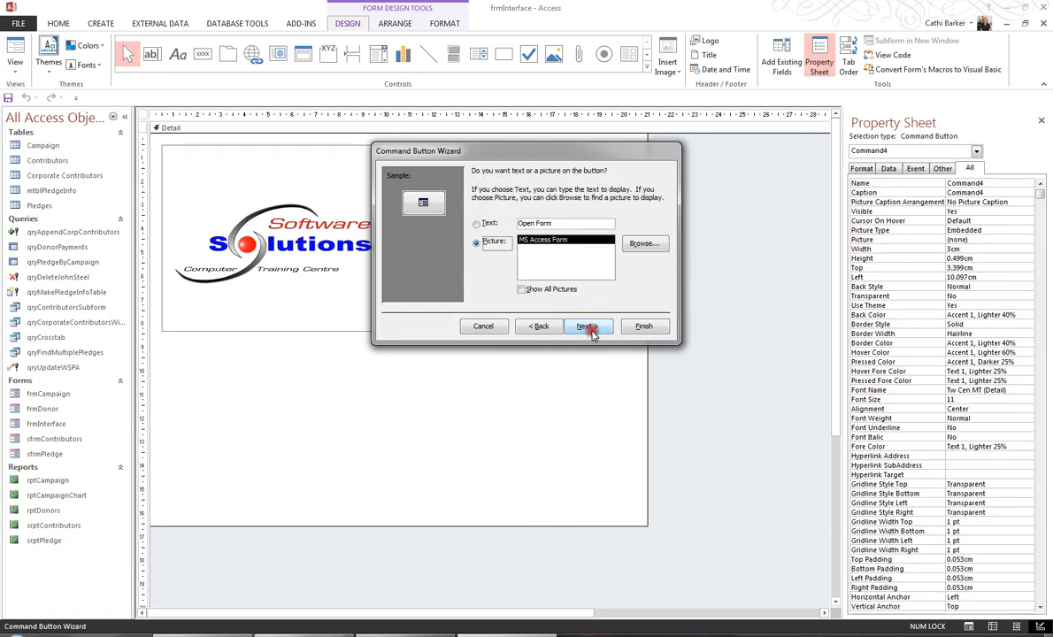
Give the button the text "Maintain &Campaign Data", finish the wizard, and enlarge the button to about 6.3 cm wide and 1.2 cm high.
click(478, 224)
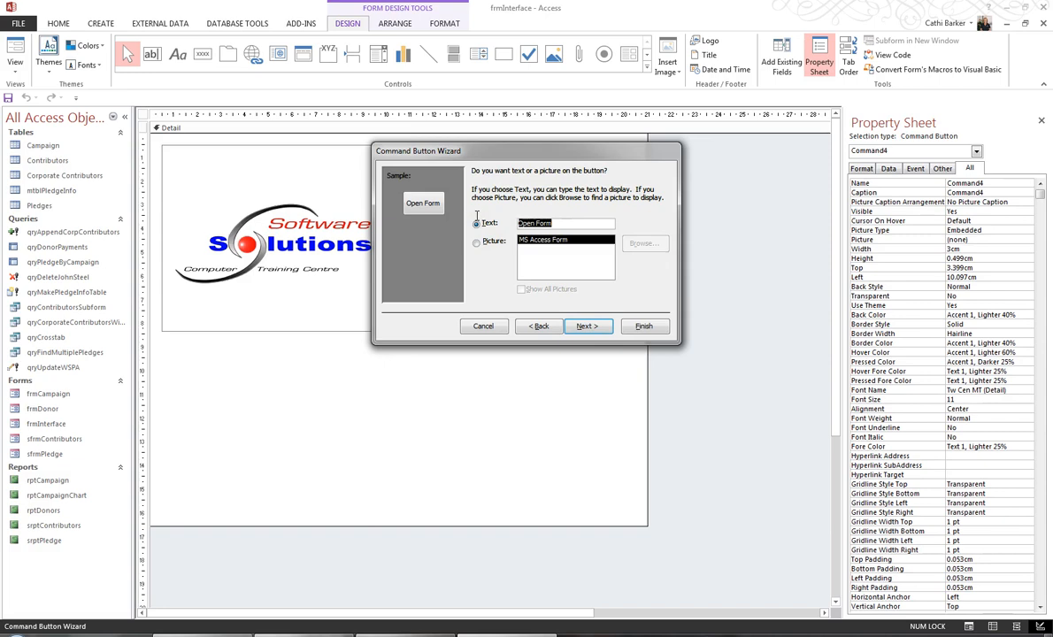
text(Maintain &Ca)
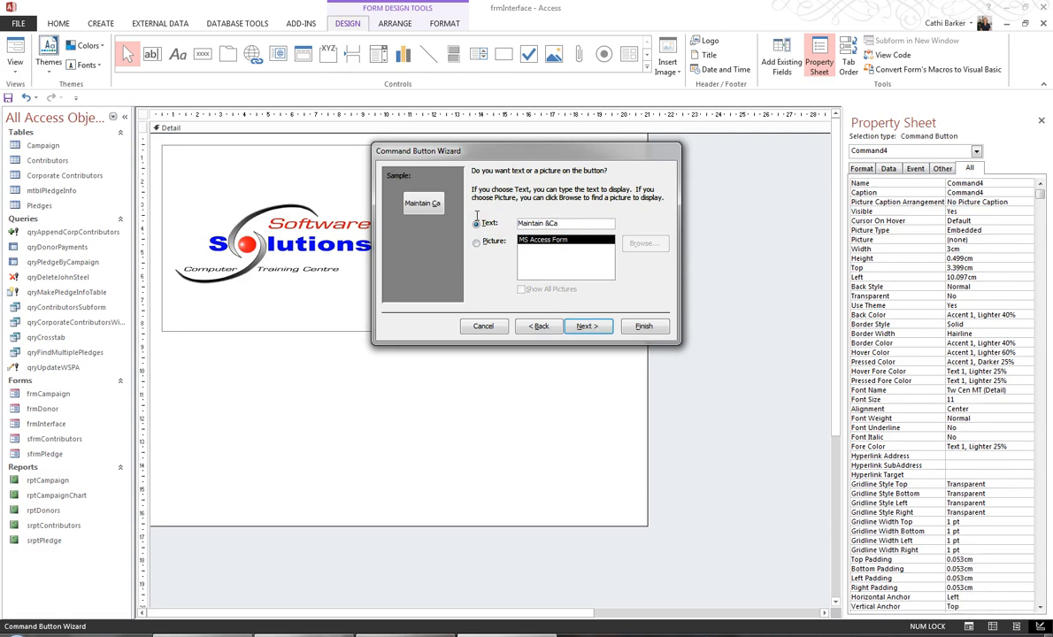
text(mpaign Data)
key(Return)
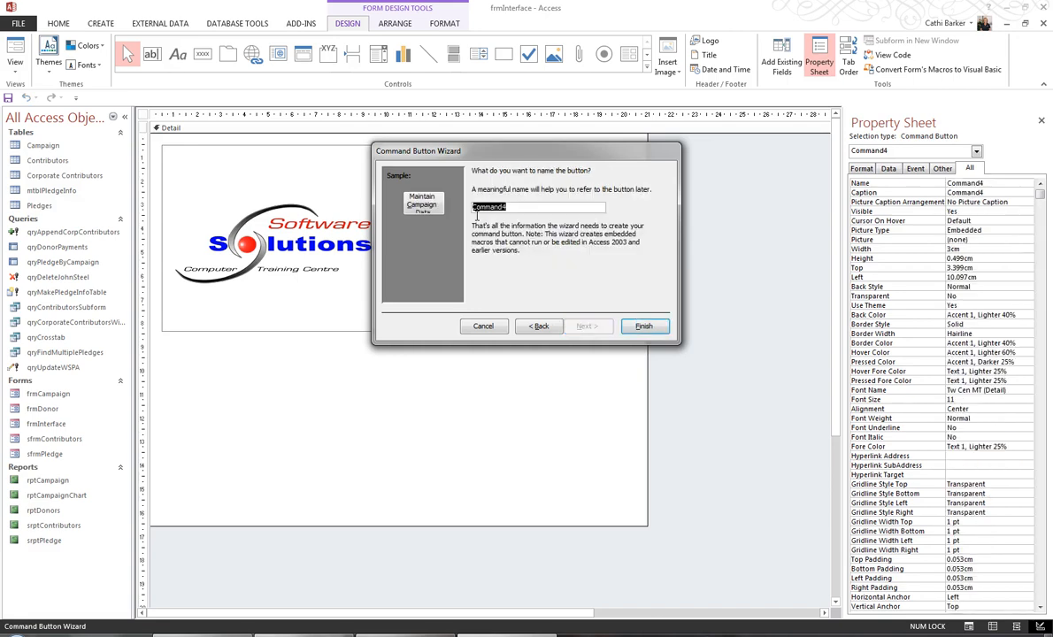
click(639, 325)
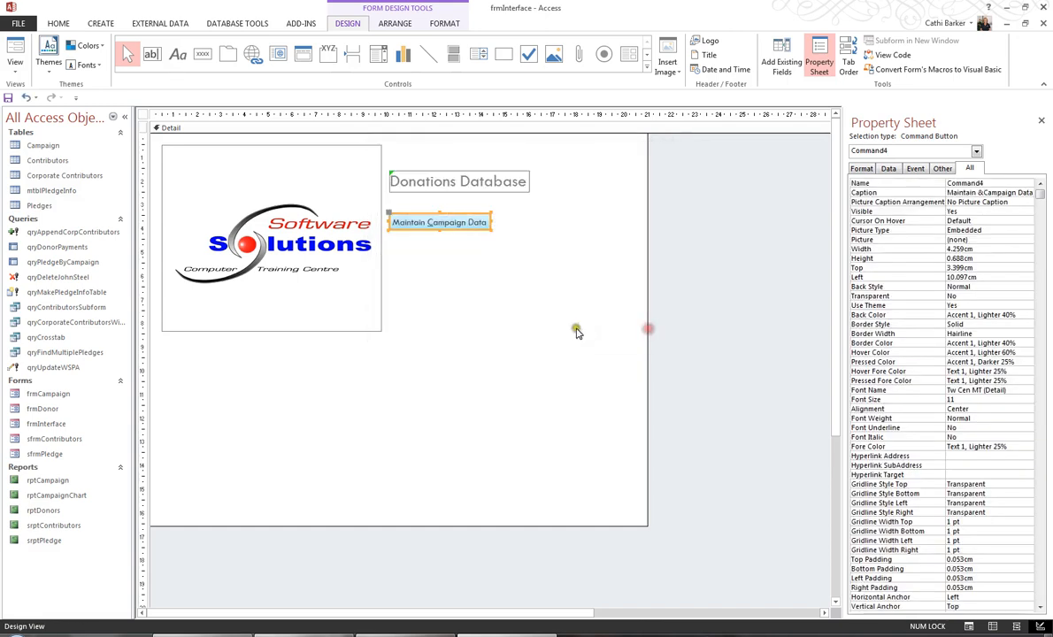
drag(493, 231, 539, 242)
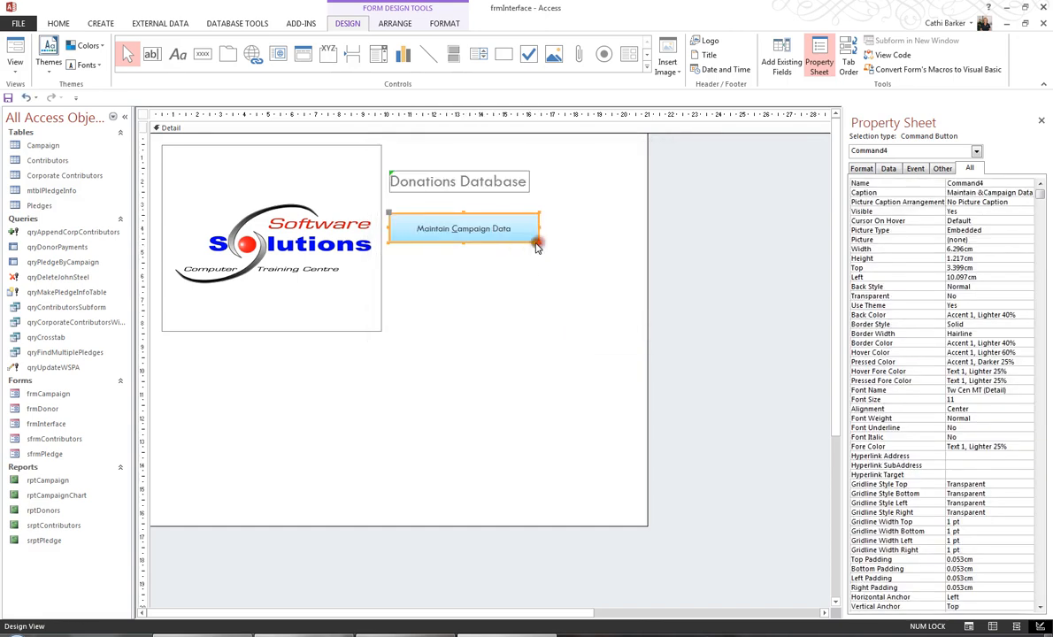
click(480, 276)
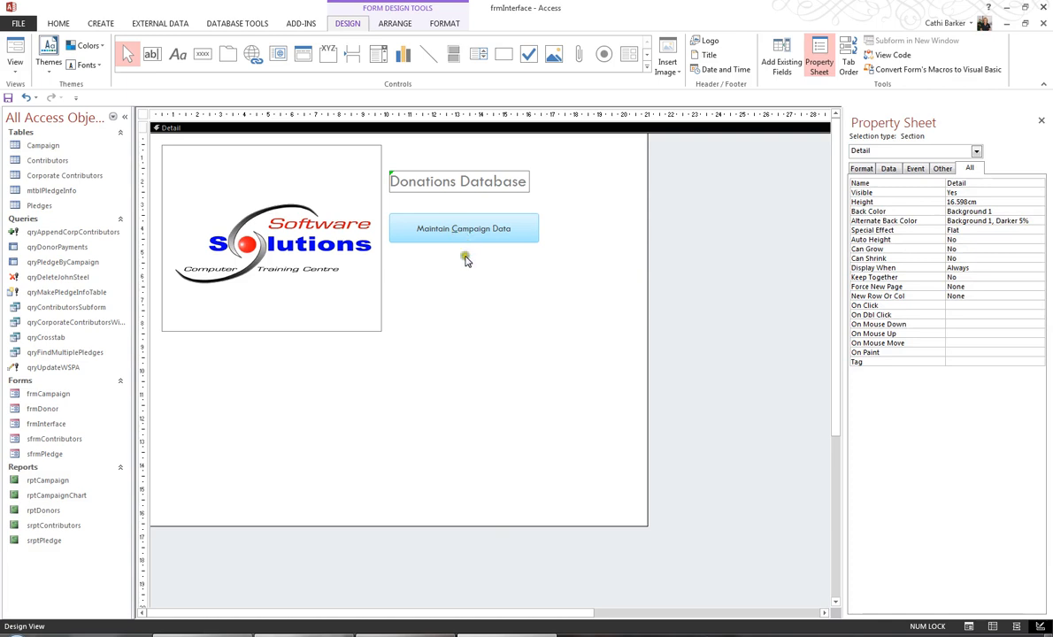
Set the campaign button's ControlTip Text to "Press ALT C or click this button to see Campaign Data".
click(466, 232)
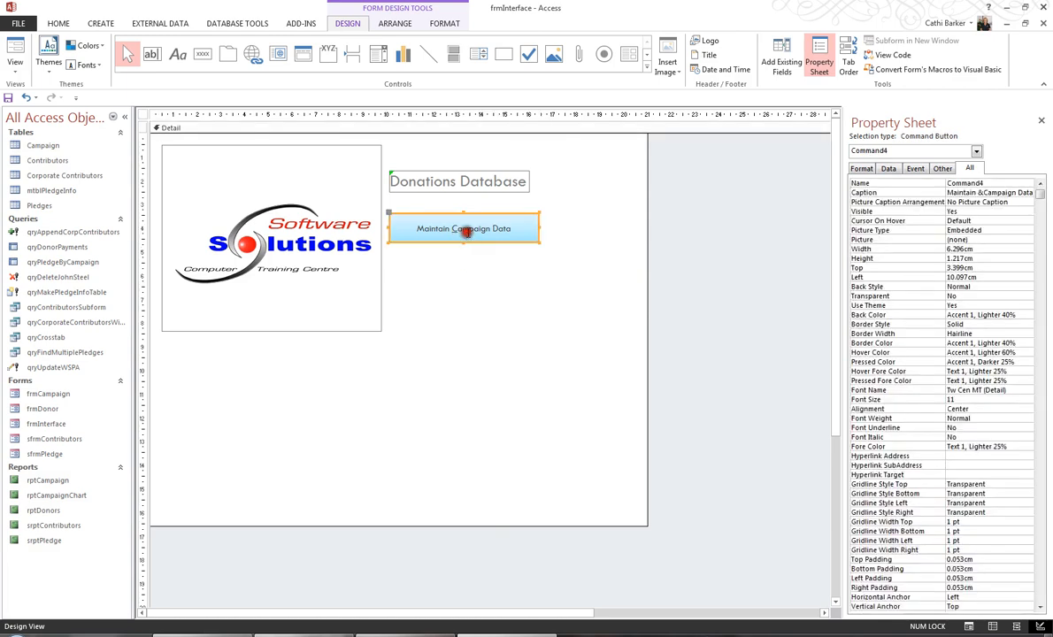
click(942, 168)
click(951, 219)
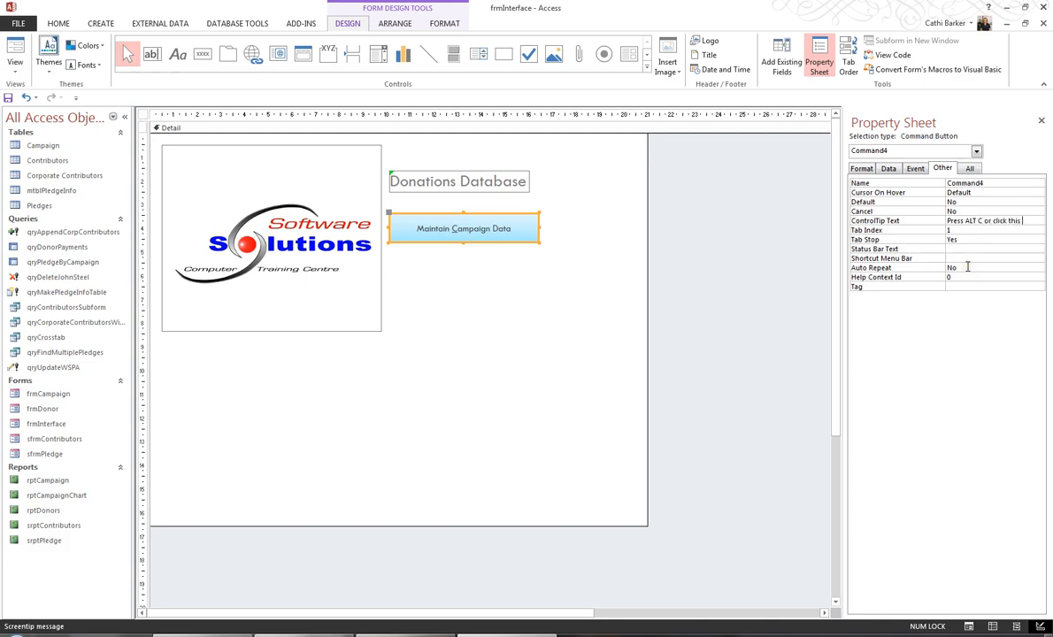
text(Press ALT C or click this button )
text(to see Ca)
text(mpaign Data)
key(Return)
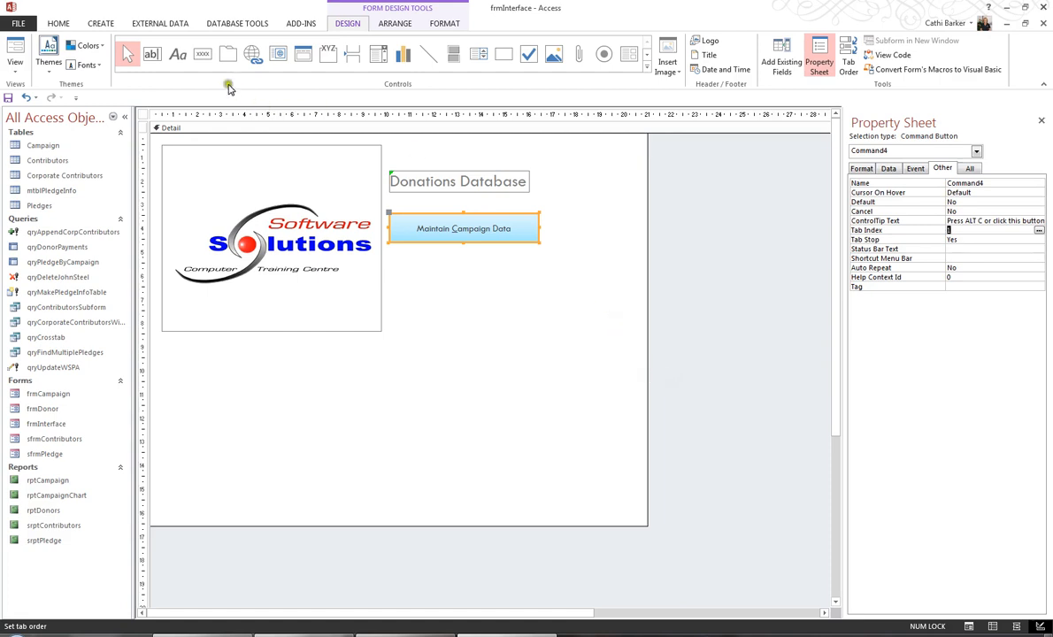
Place a second command button below the campaign button that opens frmDonor and shows all the records.
click(195, 53)
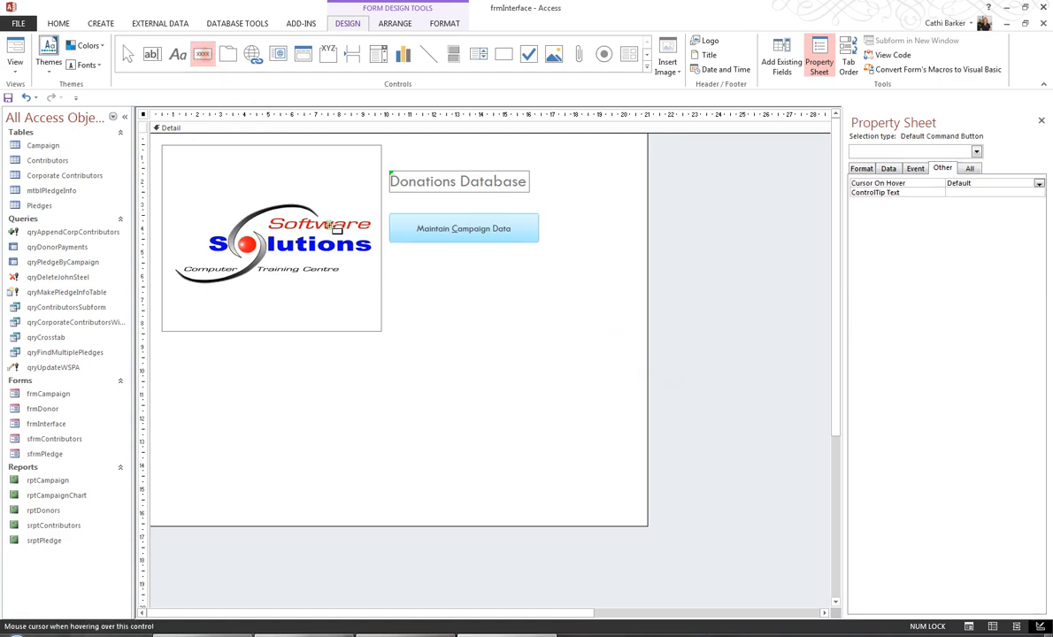
click(382, 248)
click(503, 250)
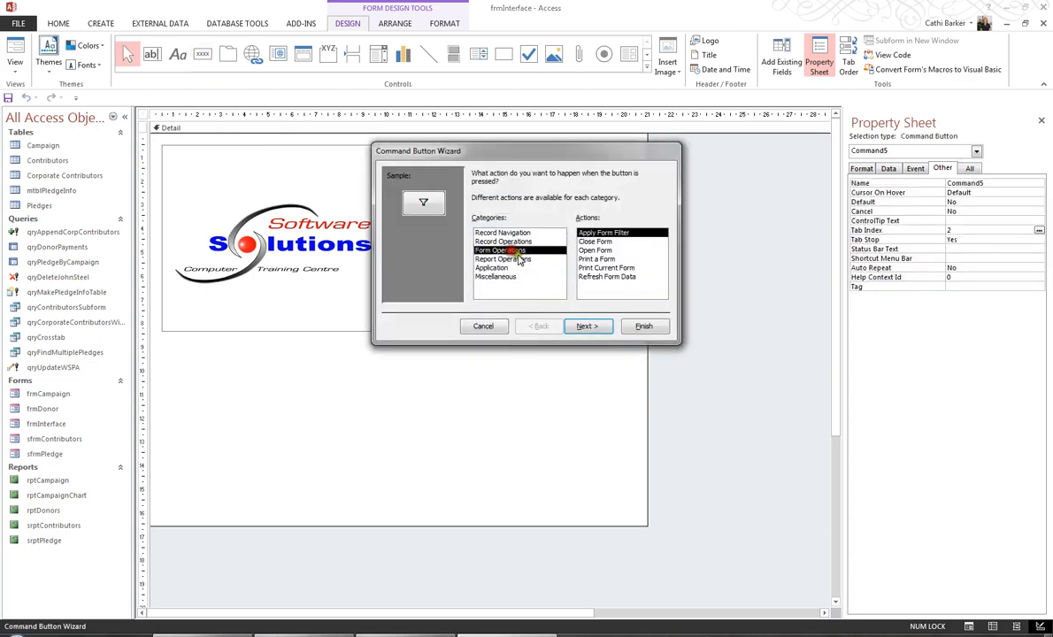
click(597, 251)
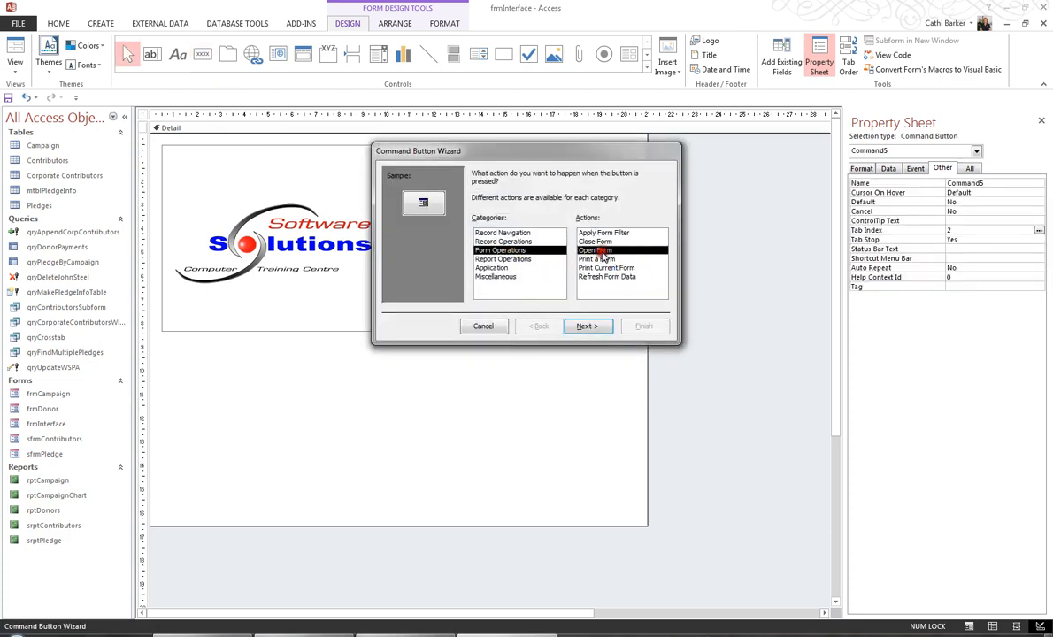
click(607, 328)
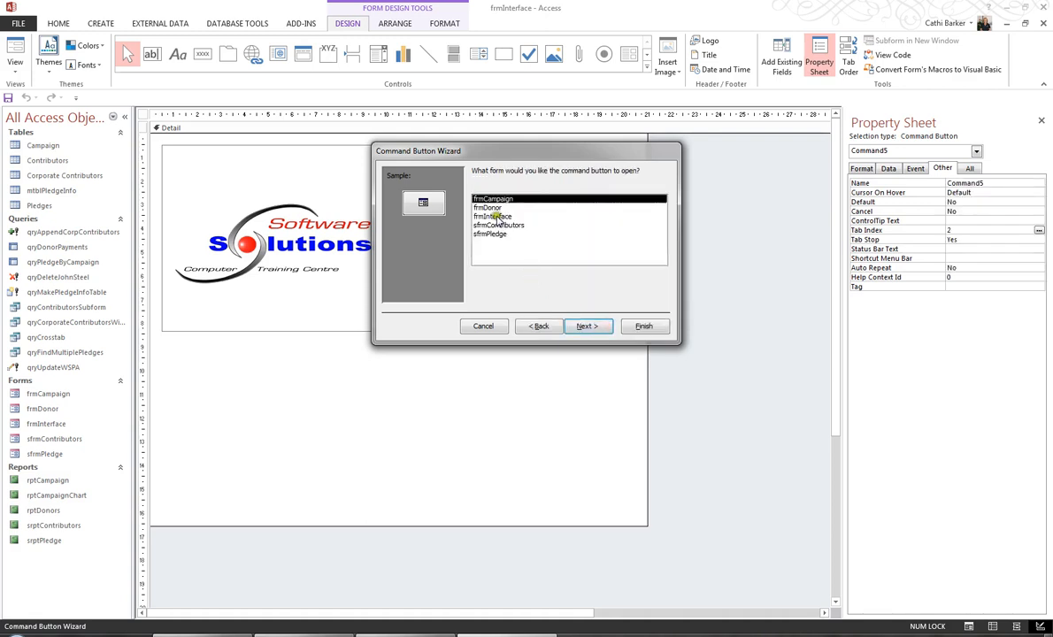
click(488, 208)
click(587, 324)
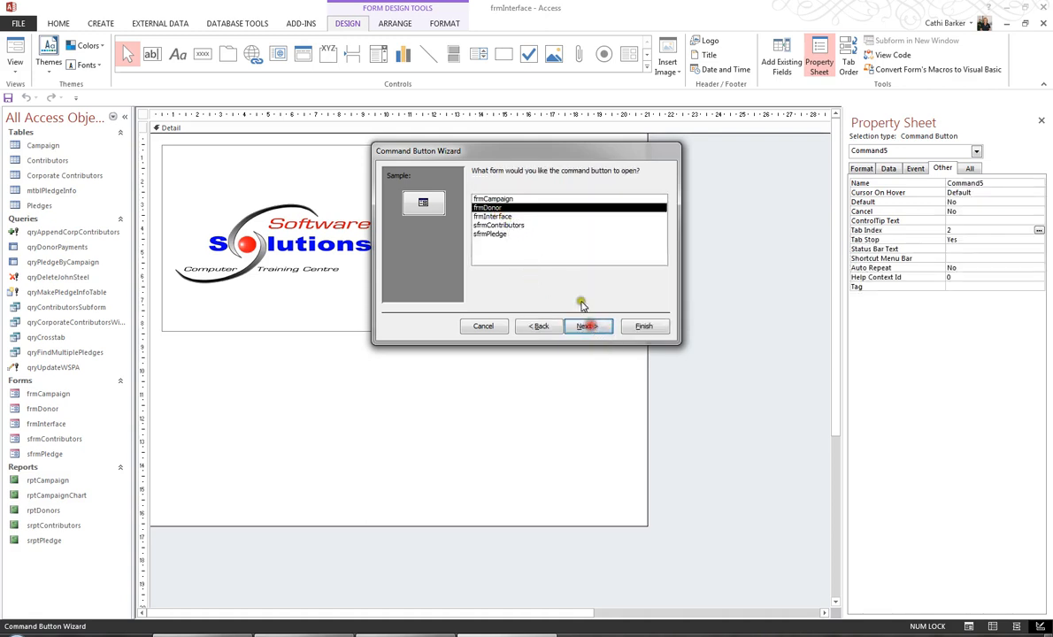
click(597, 328)
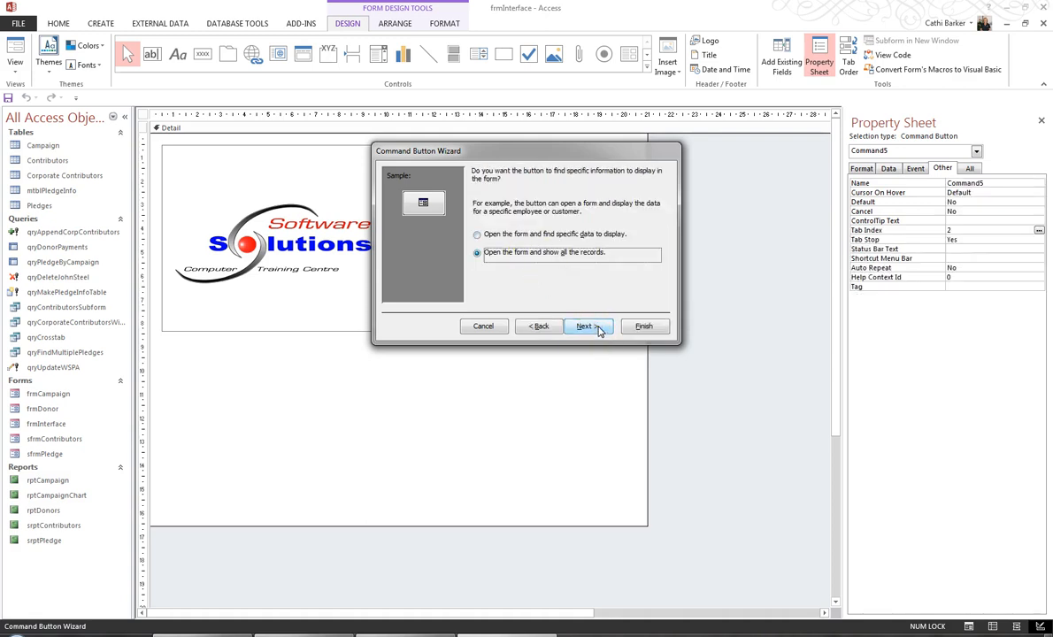
Give the second button the text "Maintain &Donor Data" and finish the wizard.
click(484, 224)
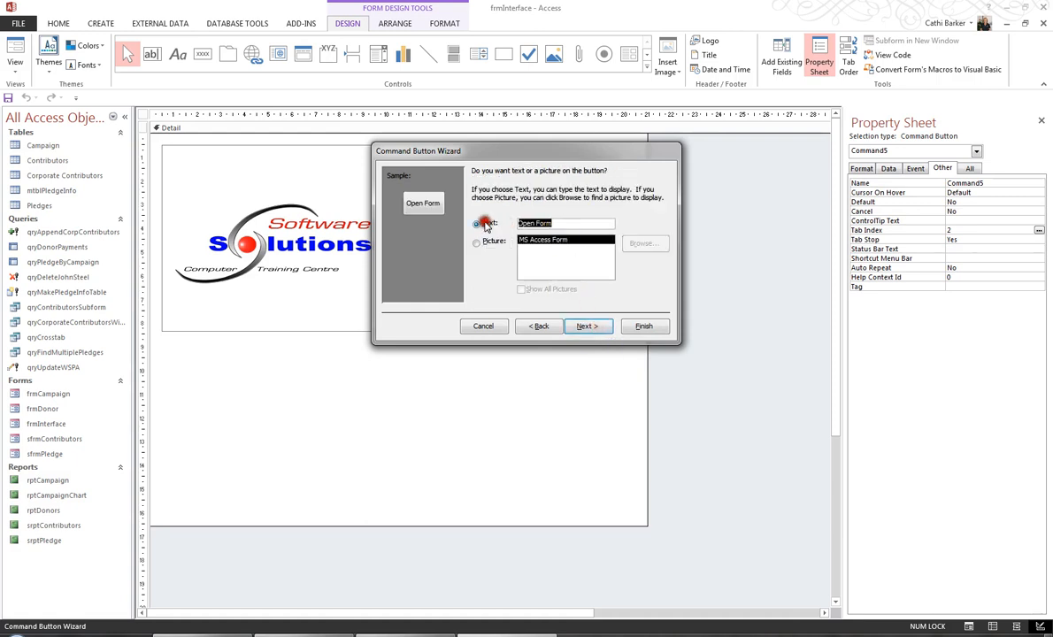
text(Maintai)
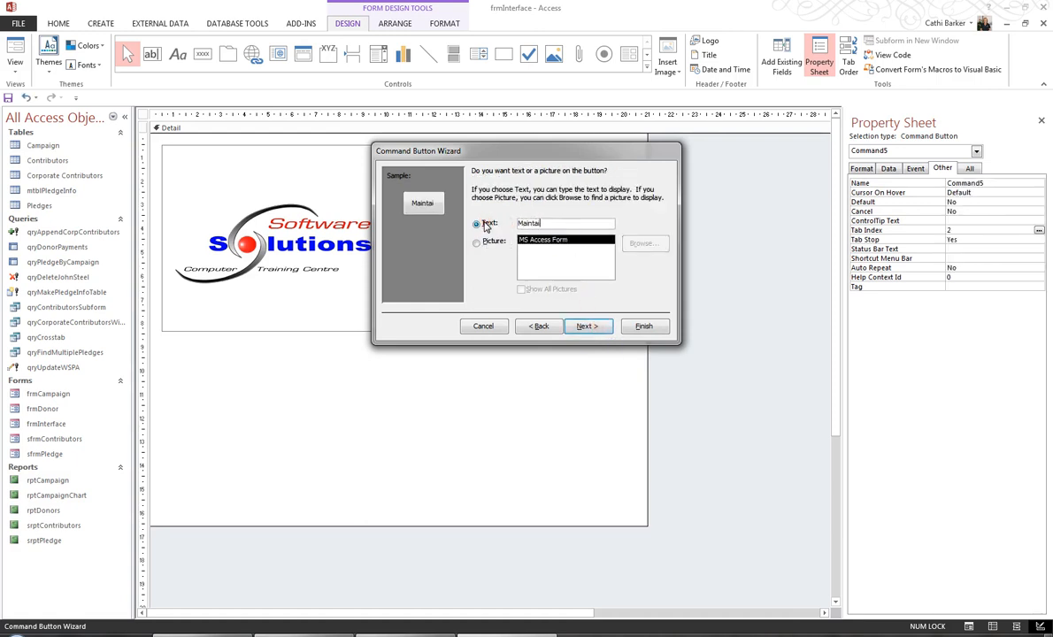
text(n &Donor Data)
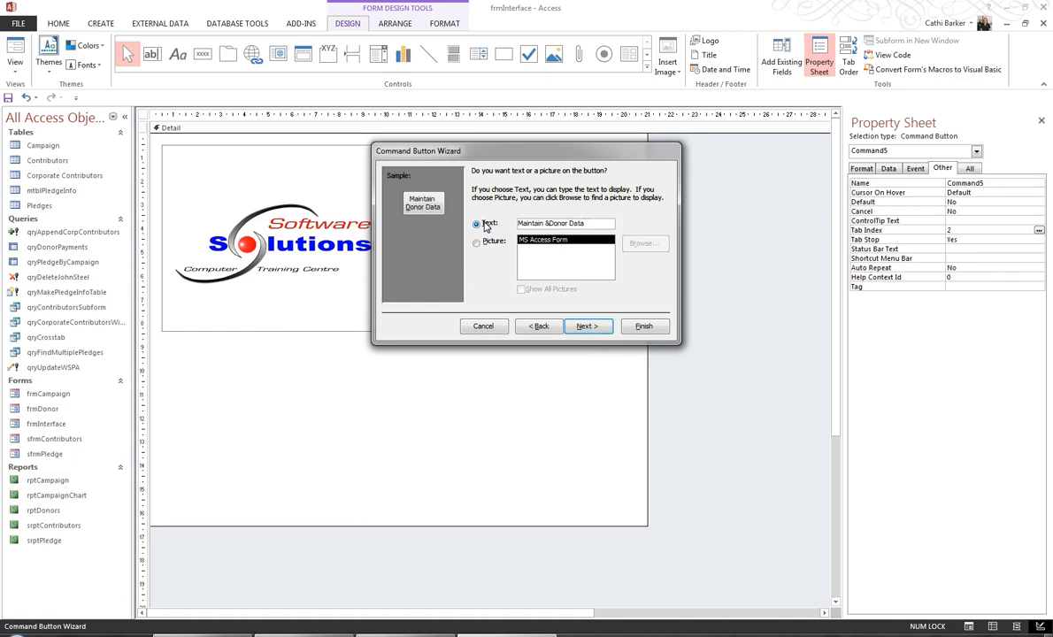
click(639, 325)
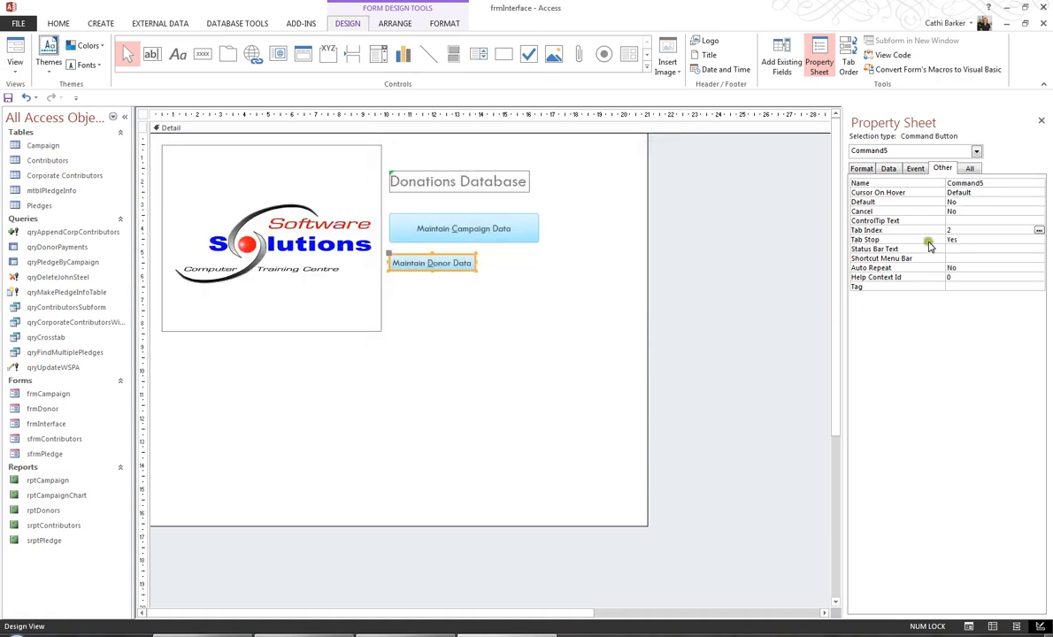
Copy the campaign button's ControlTip Text into the ControlTip Text of the Maintain Donor Data button.
click(511, 229)
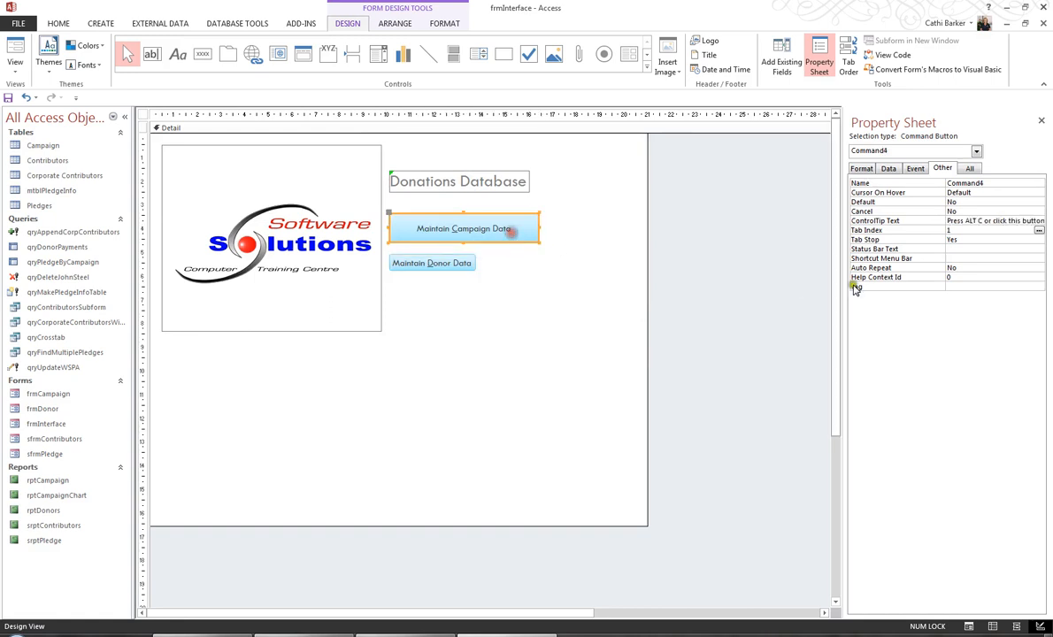
click(966, 230)
key(Up)
key(ctrl+c)
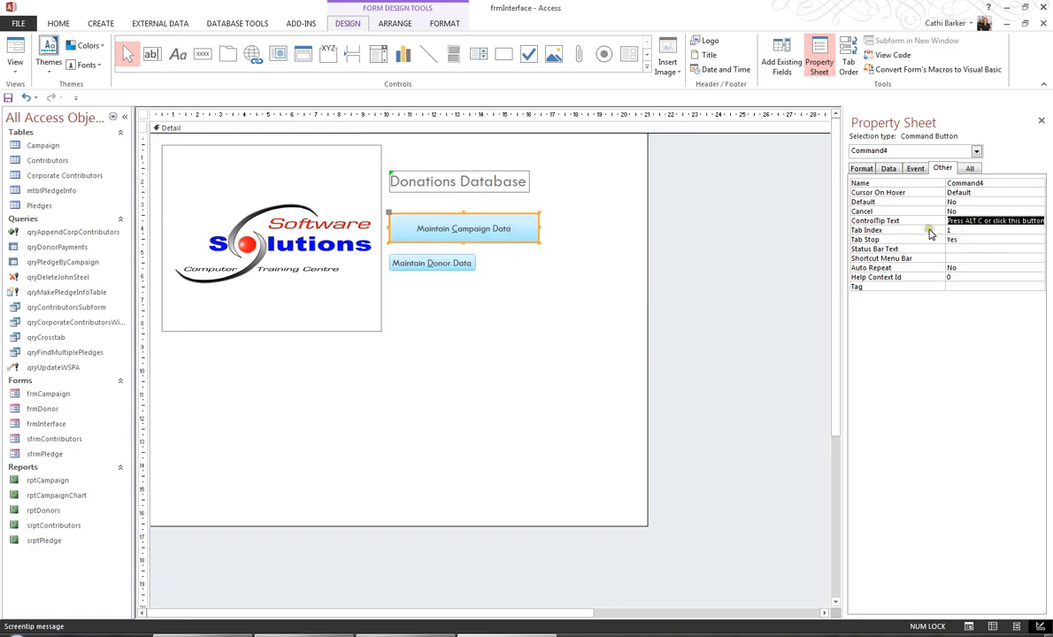
click(457, 264)
click(960, 221)
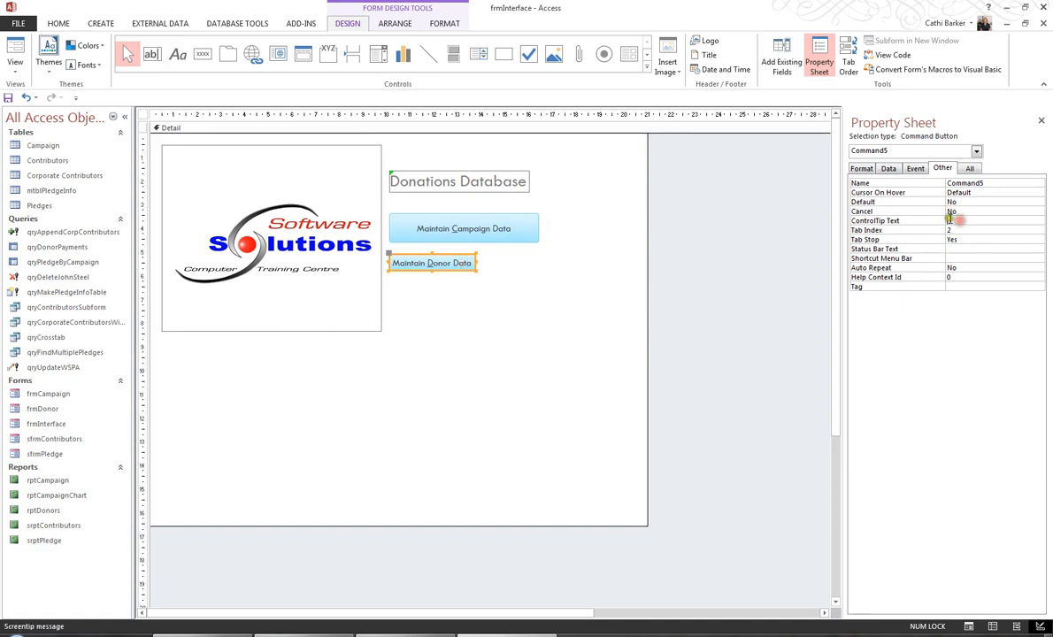
key(ctrl+v)
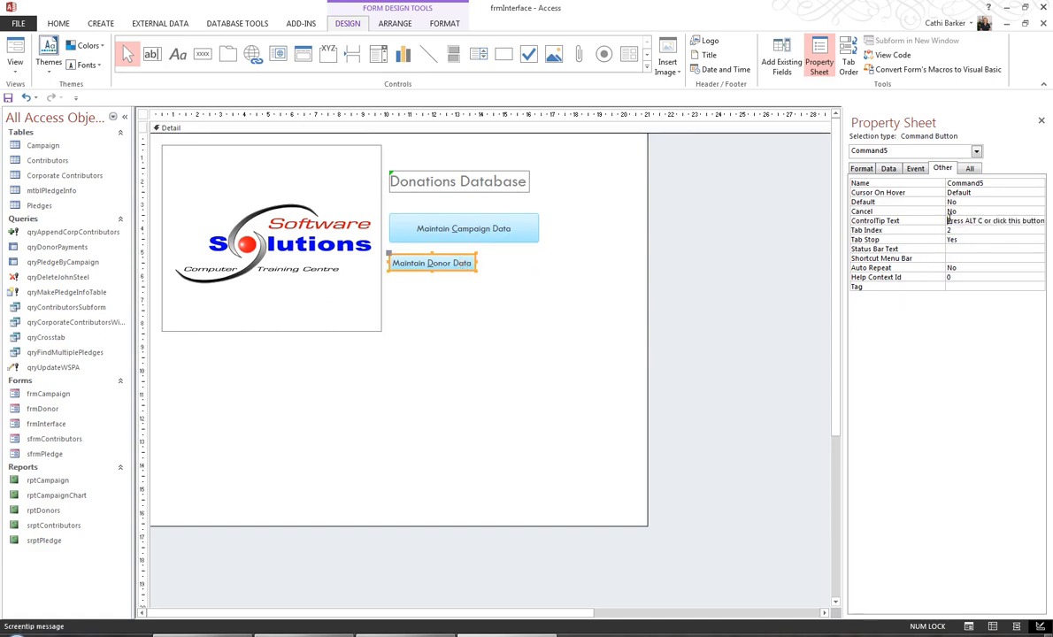
Edit the donor button's ControlTip Text to use ALT D and replace the word Campaign with Donor.
key(BackSpace)
text(D)
key(ctrl+Right)
key(ctrl+Right)
key(ctrl+Right)
key(ctrl+Right)
key(ctrl+Right)
key(ctrl+shift+Right)
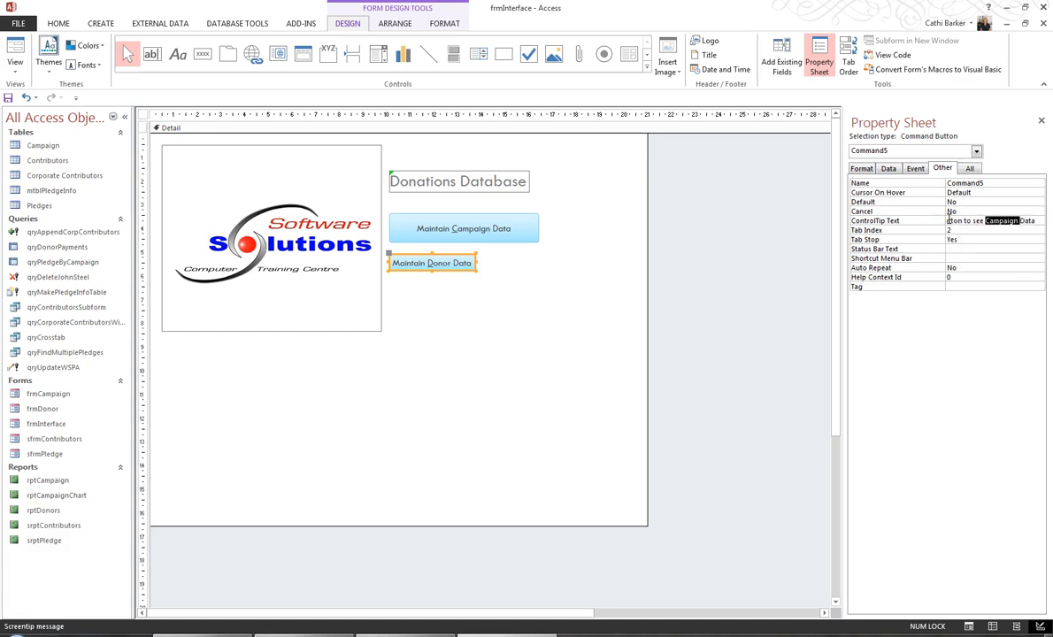
text(Do)
click(463, 316)
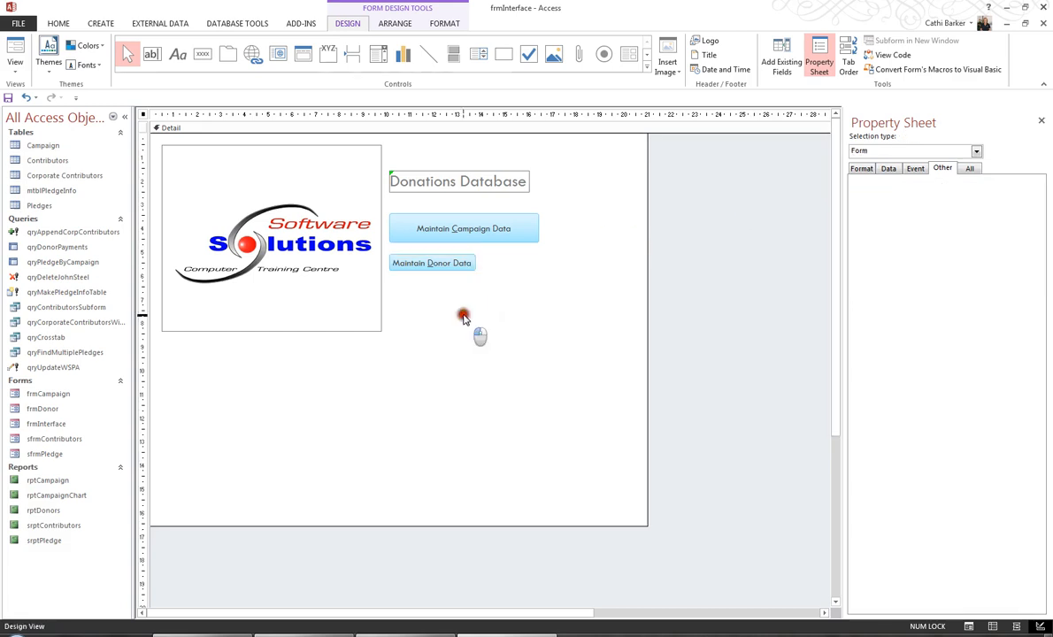
Place a third command button below the donor button that uses the Quit Application action.
drag(461, 315, 459, 226)
click(516, 329)
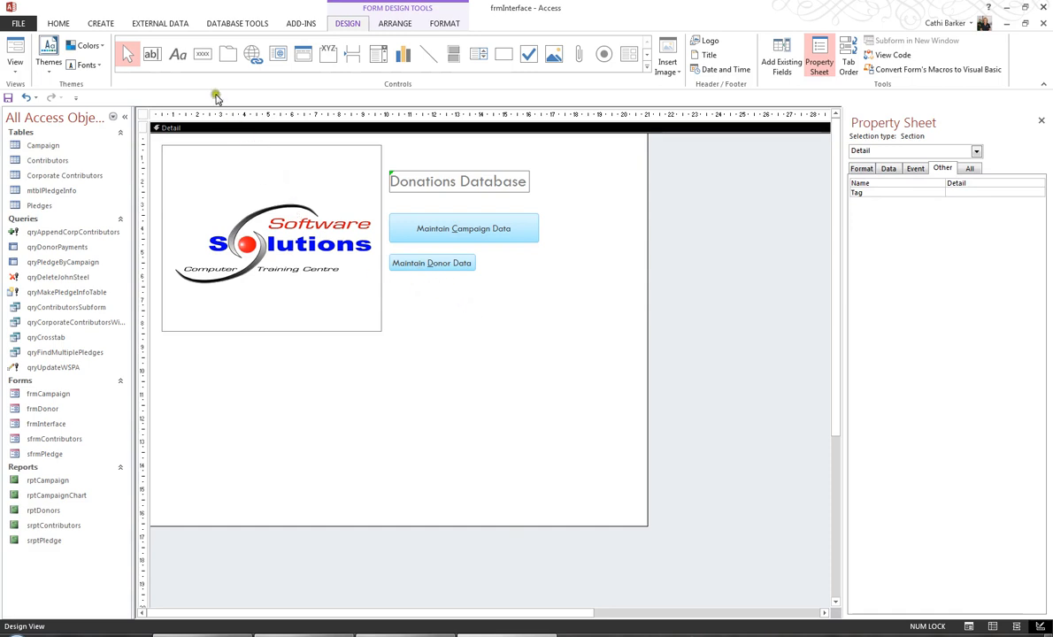
click(203, 56)
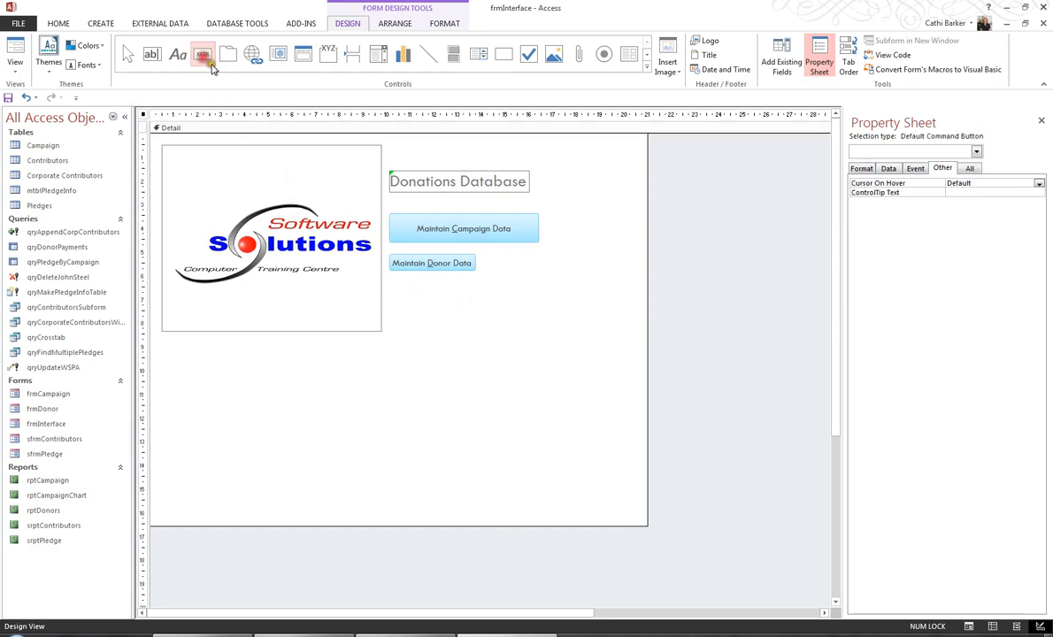
click(394, 291)
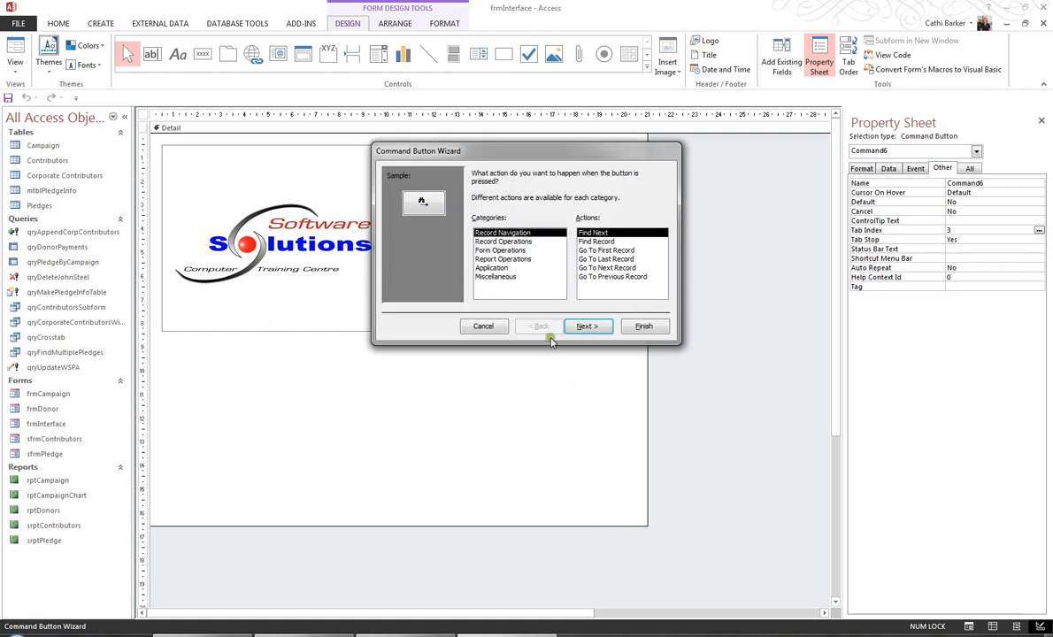
click(491, 268)
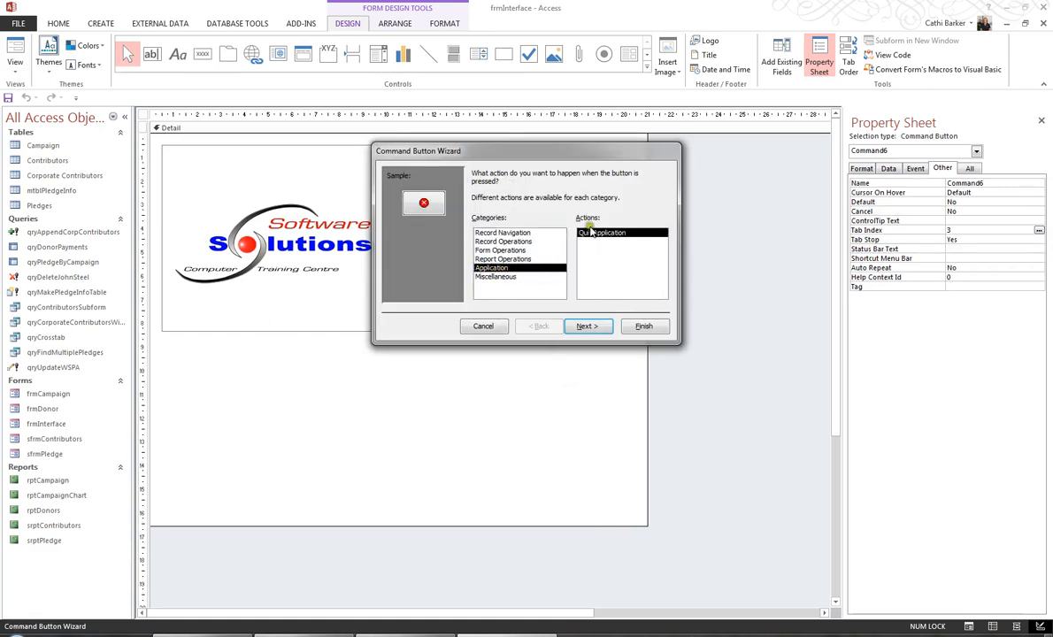
click(588, 326)
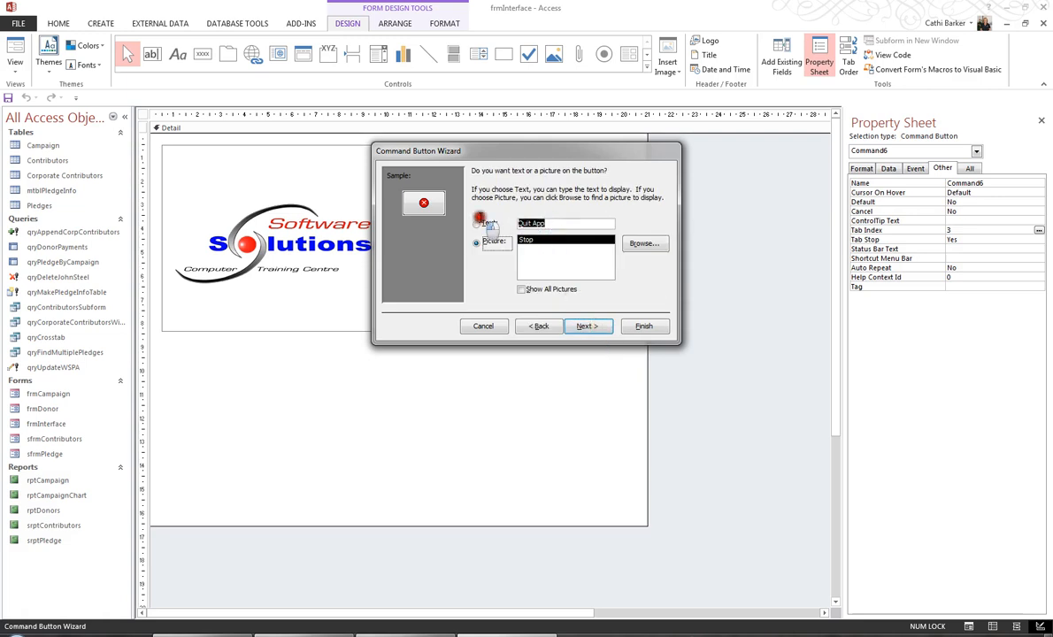
Give the third button the text "&Exit Database" and finish the wizard.
click(477, 223)
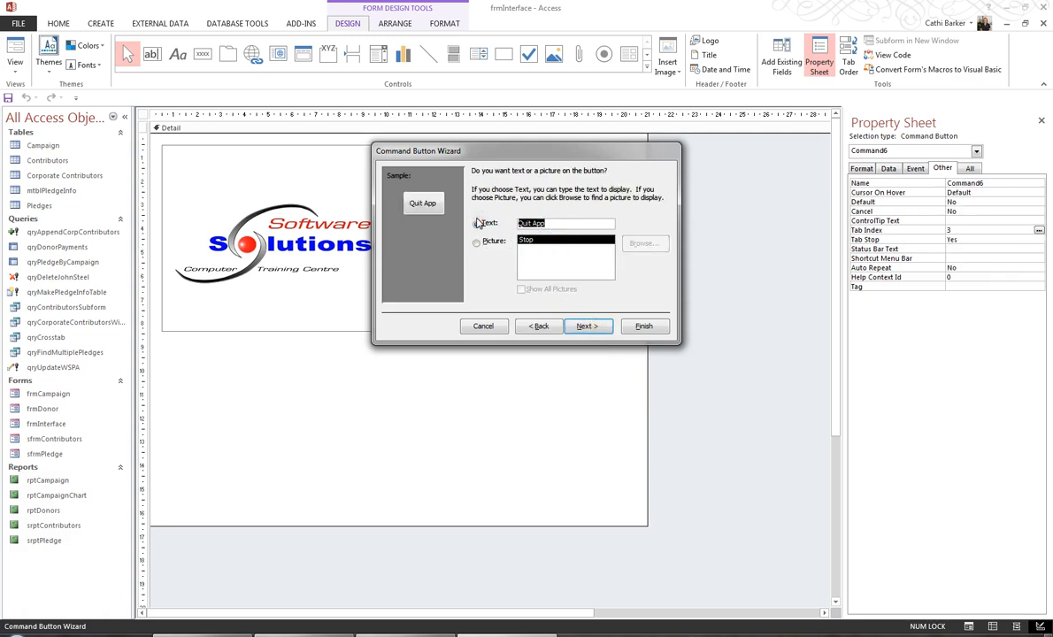
text(&Exit Database)
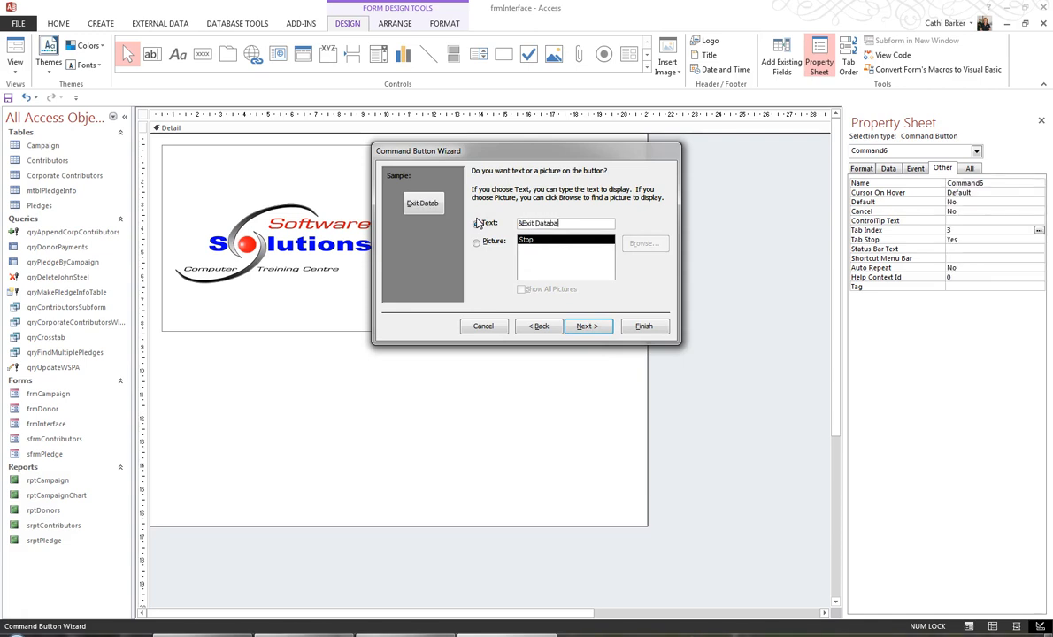
click(644, 325)
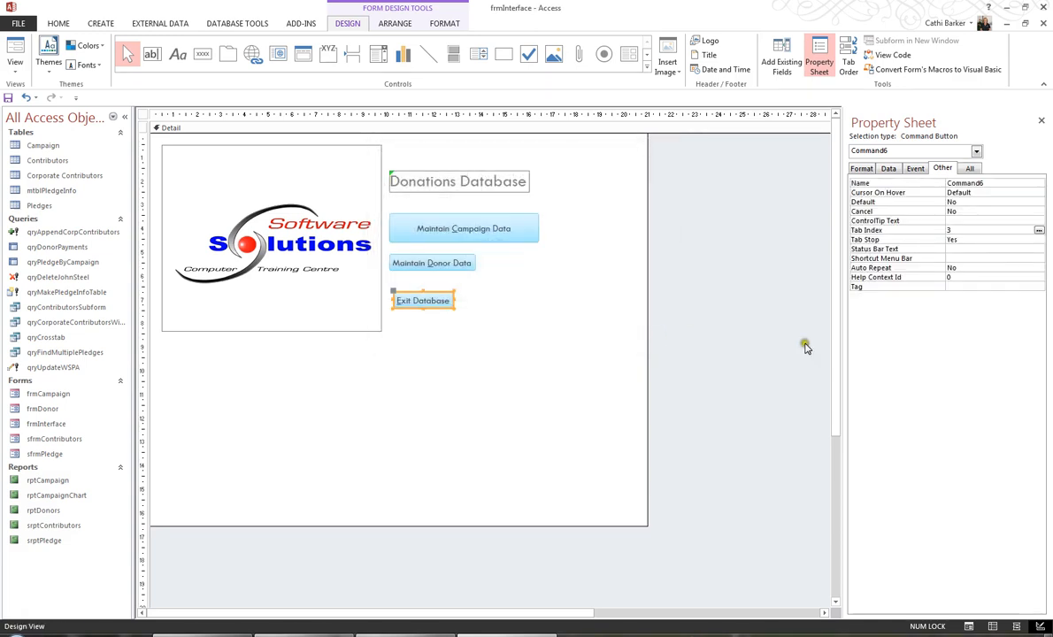
Paste the copied campaign tip into the Exit Database button's ControlTip Text, changing it to ALT E and the ending to "Exit the Database".
click(954, 220)
key(ctrl+v)
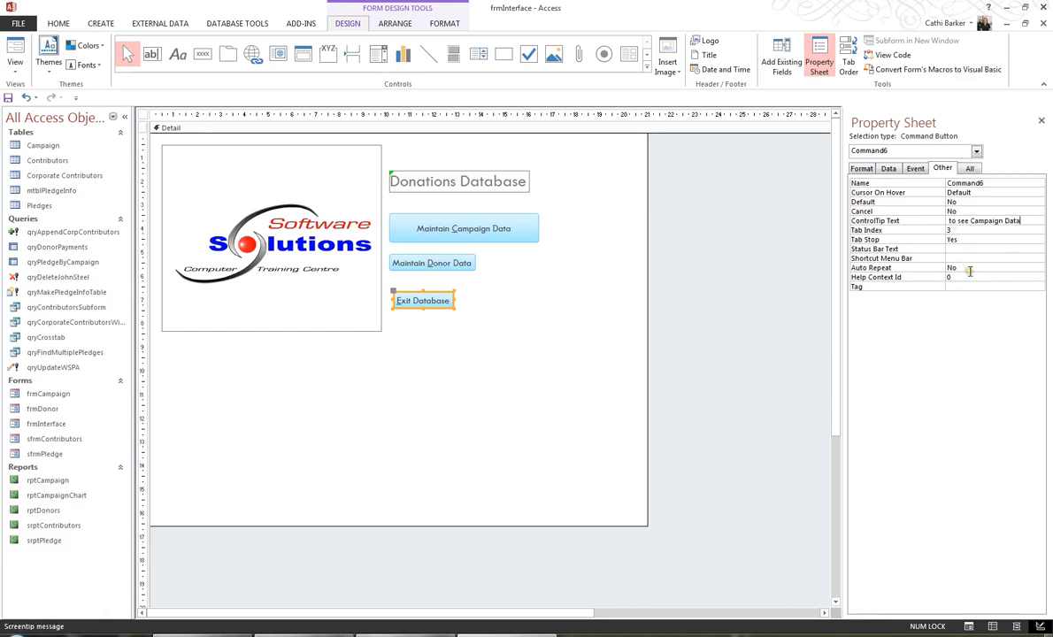
key(Home)
key(Delete)
text(E)
key(ctrl+Right)
key(ctrl+Right)
key(ctrl+Right)
key(shift+End)
text(Exit the Database)
key(Return)
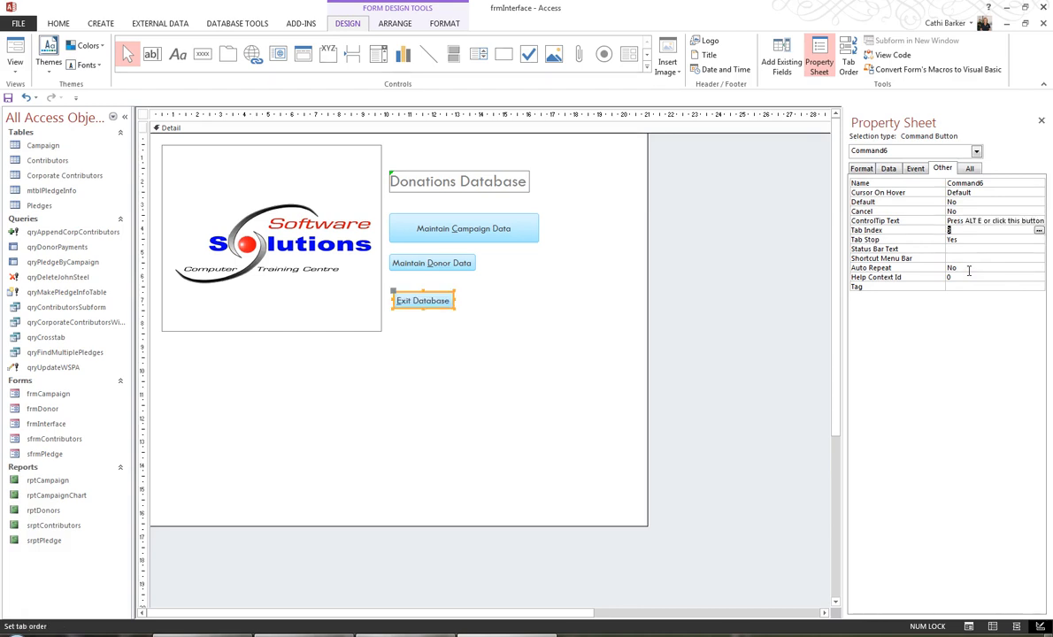
Resize all three command buttons to match the widest and the tallest of them.
drag(432, 357, 431, 228)
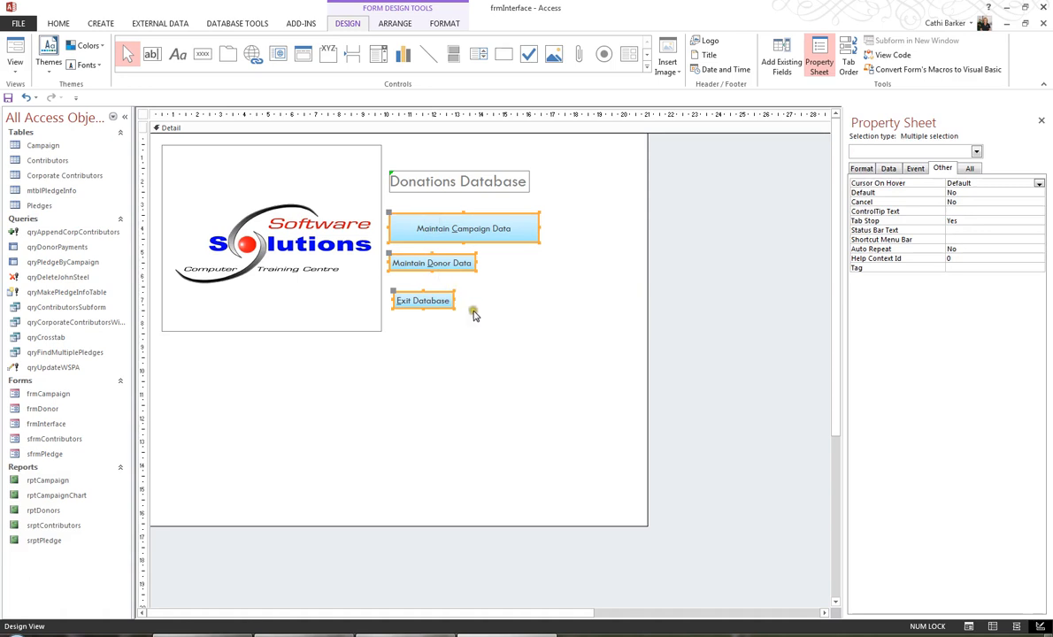
click(394, 25)
click(599, 67)
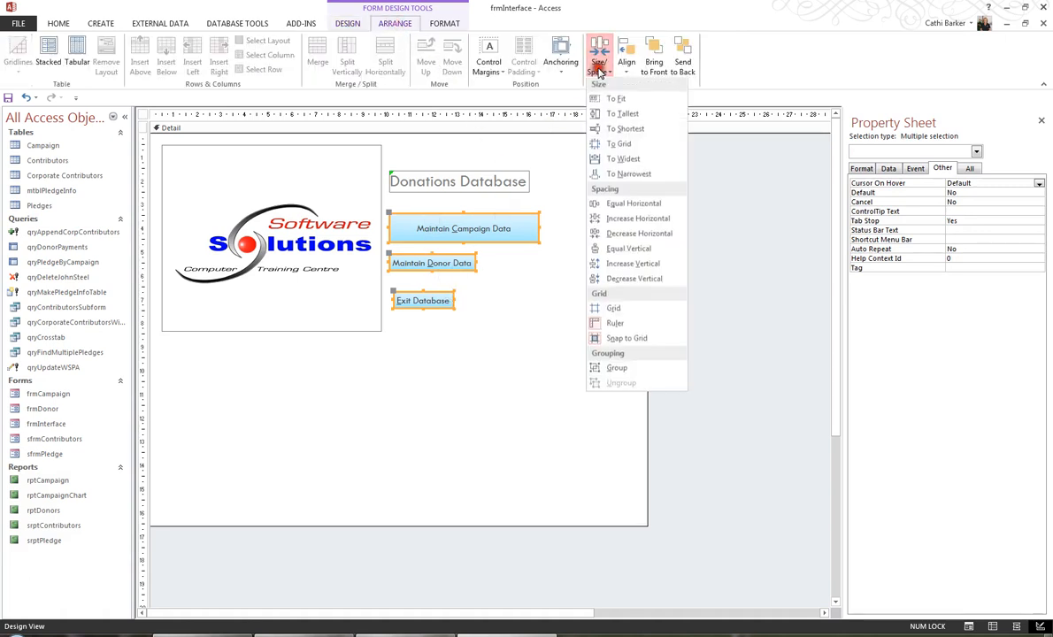
click(623, 159)
click(601, 69)
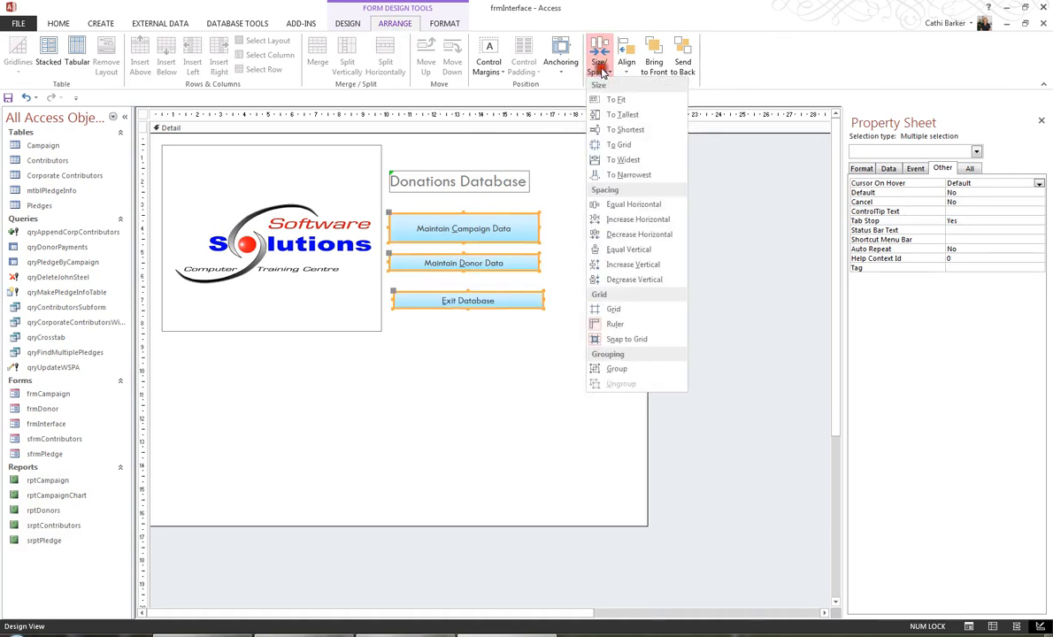
click(619, 114)
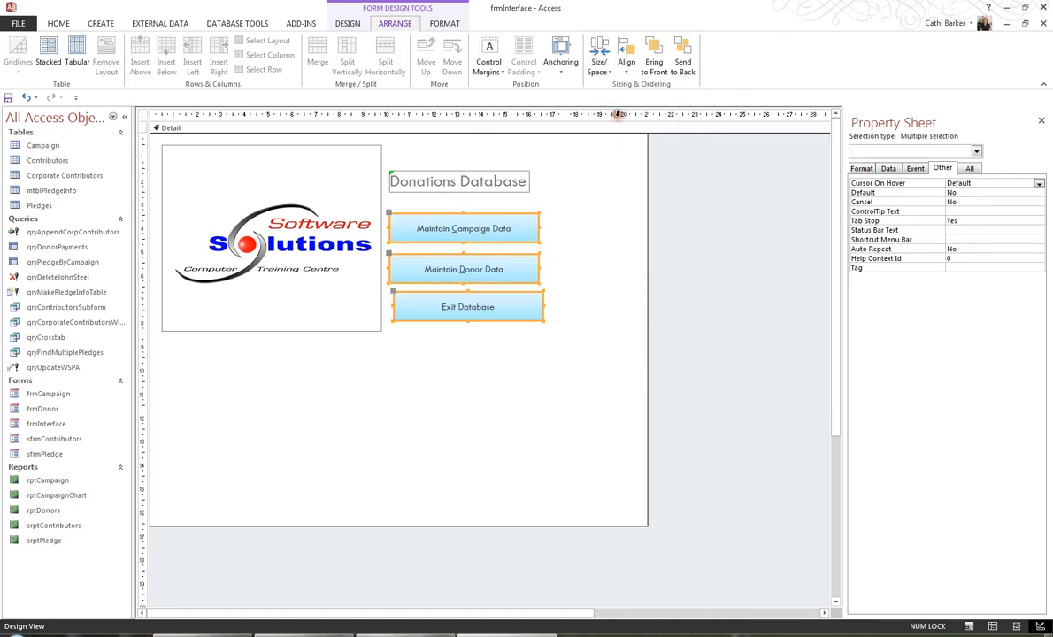
Align the left edges of the three command buttons and make their vertical spacing equal.
click(637, 65)
click(640, 100)
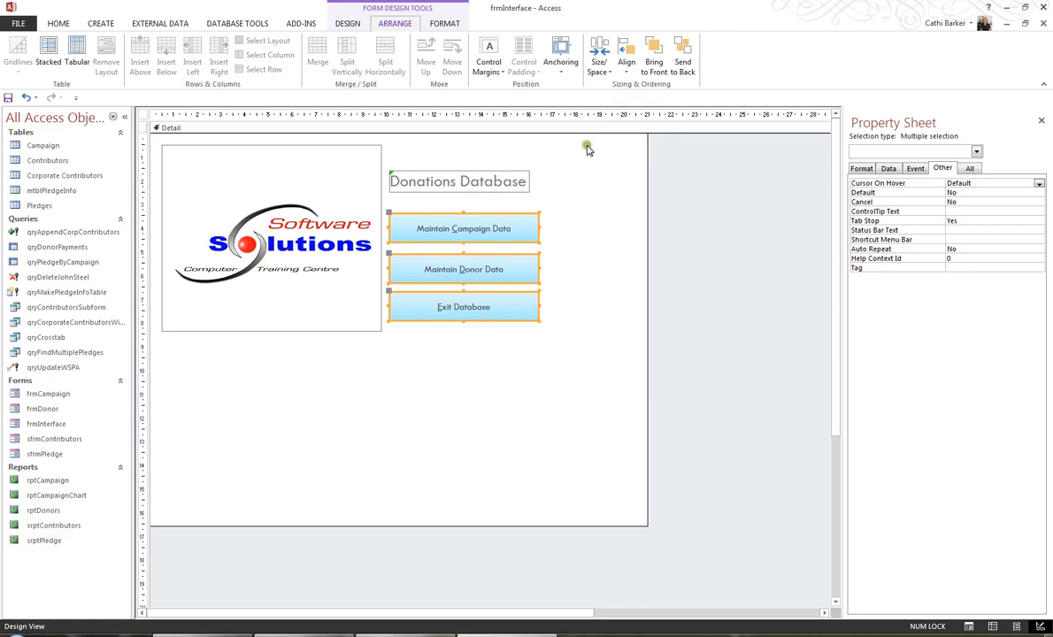
click(599, 64)
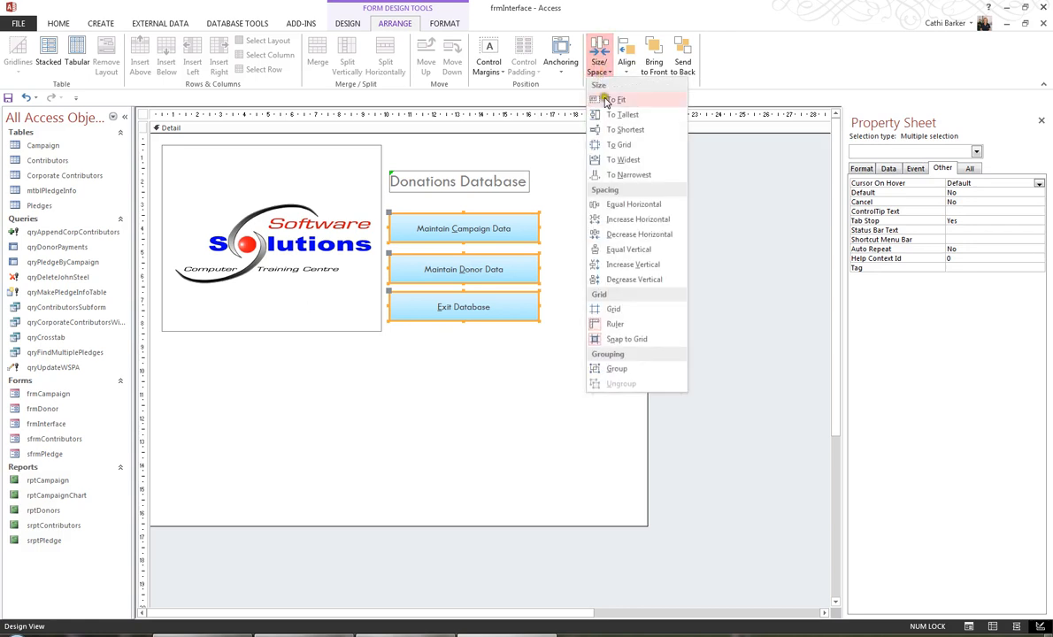
click(628, 251)
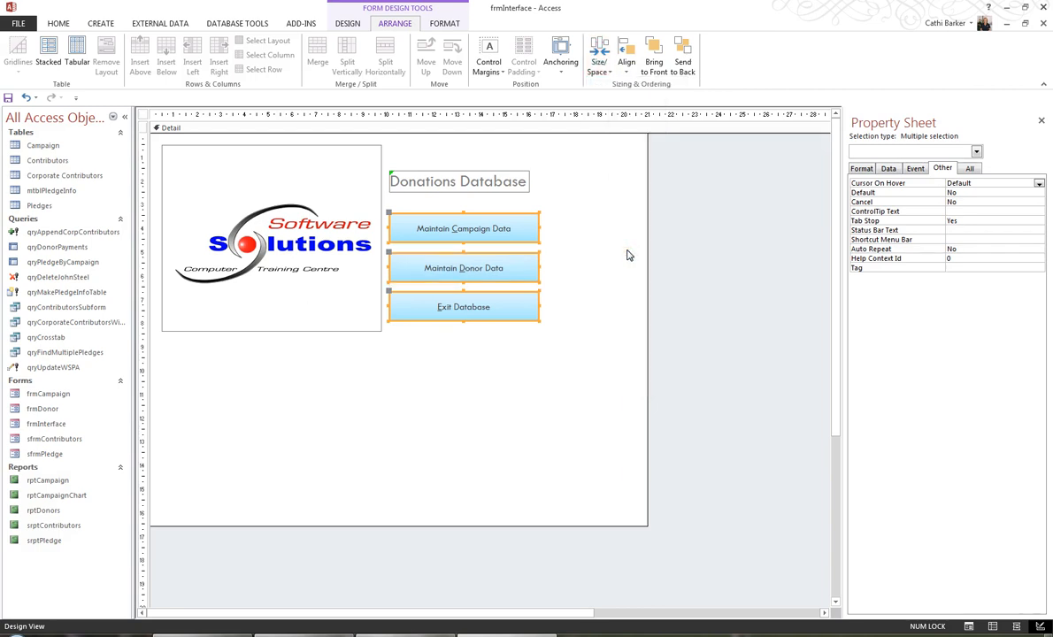
click(523, 387)
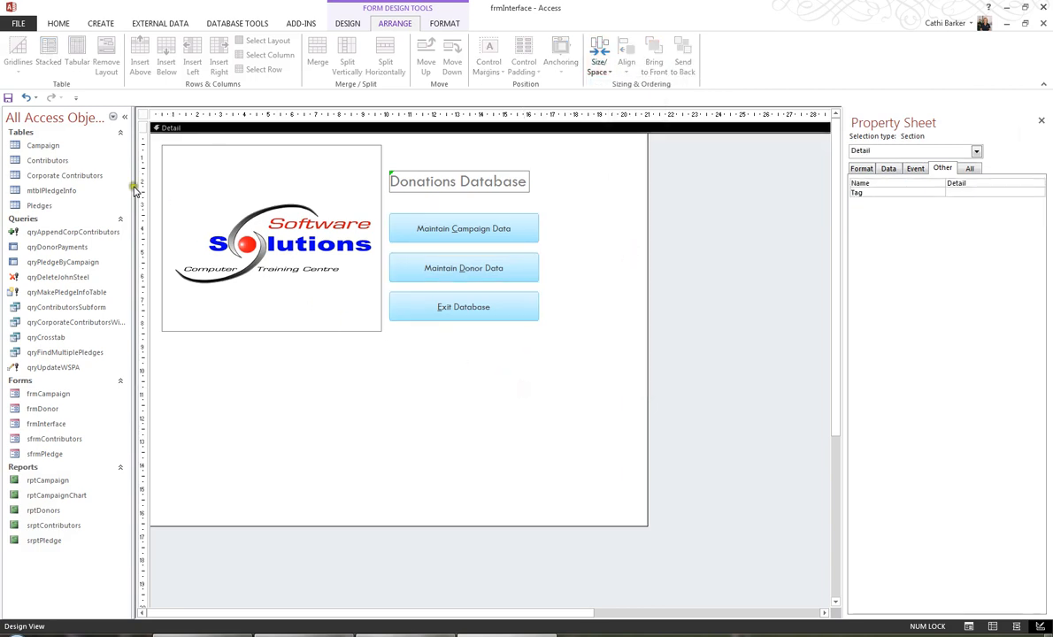
Save the frmInterface form and switch it to Form View.
click(8, 99)
click(58, 23)
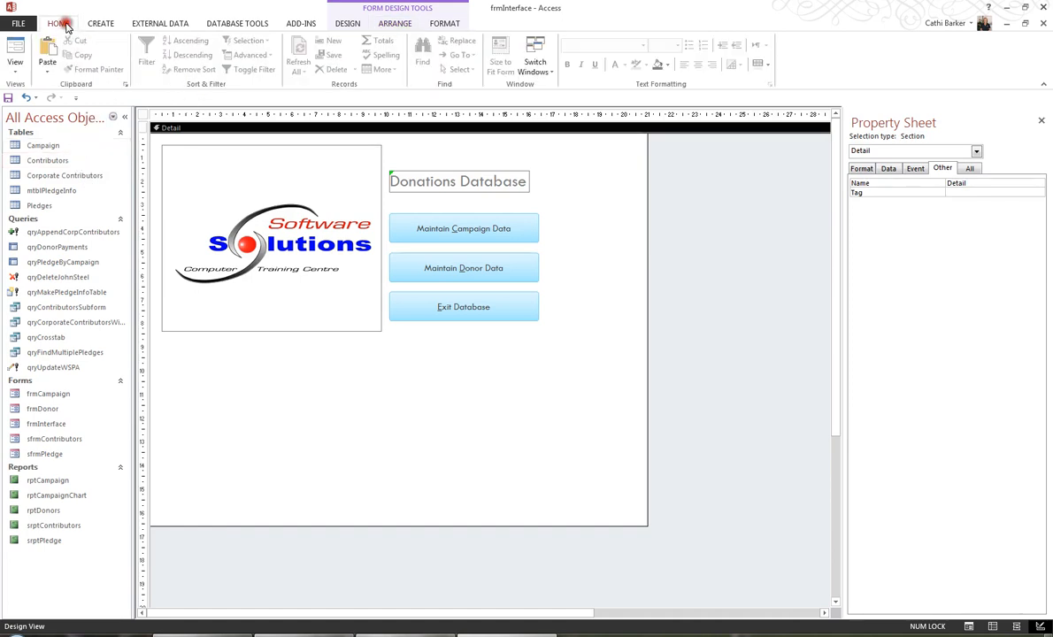
click(15, 52)
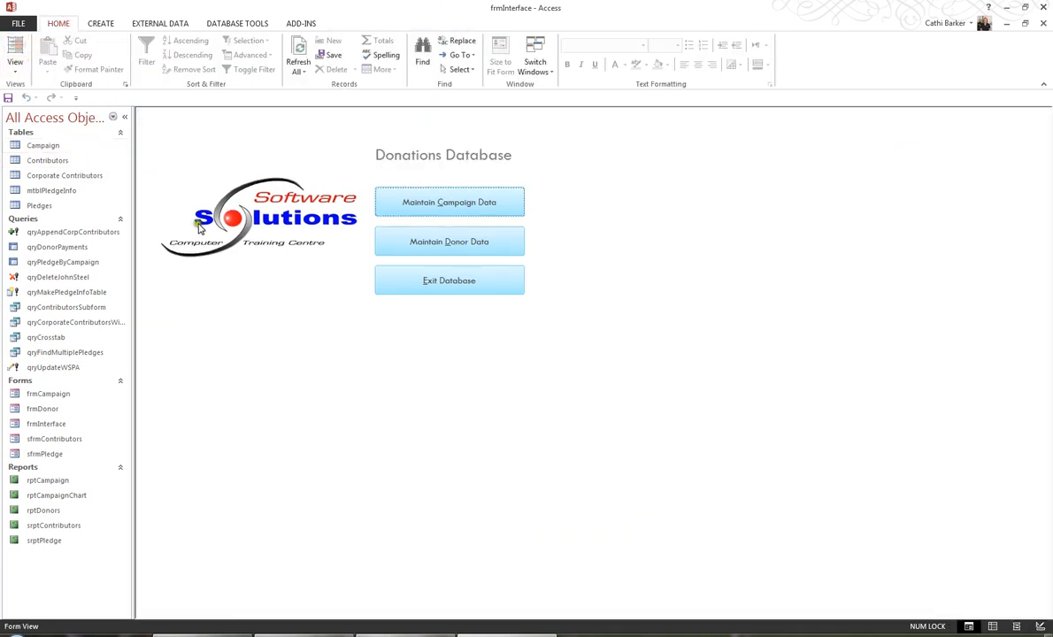
Test the Maintain Campaign Data and Maintain Donor Data buttons, picking several donors from the Find a Donor list, and exit each opened form.
click(469, 205)
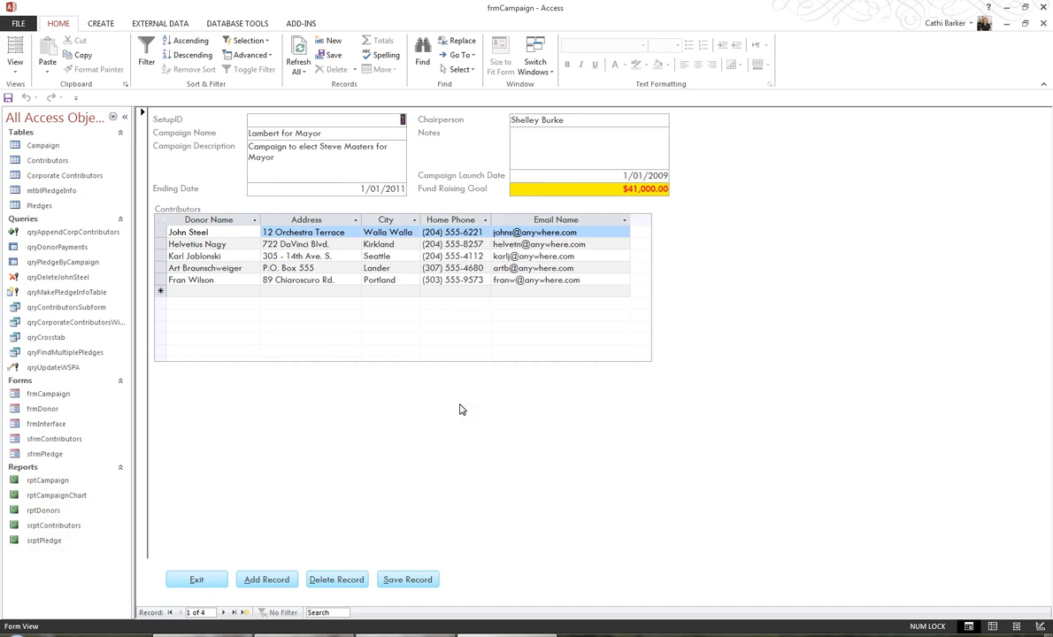
click(206, 578)
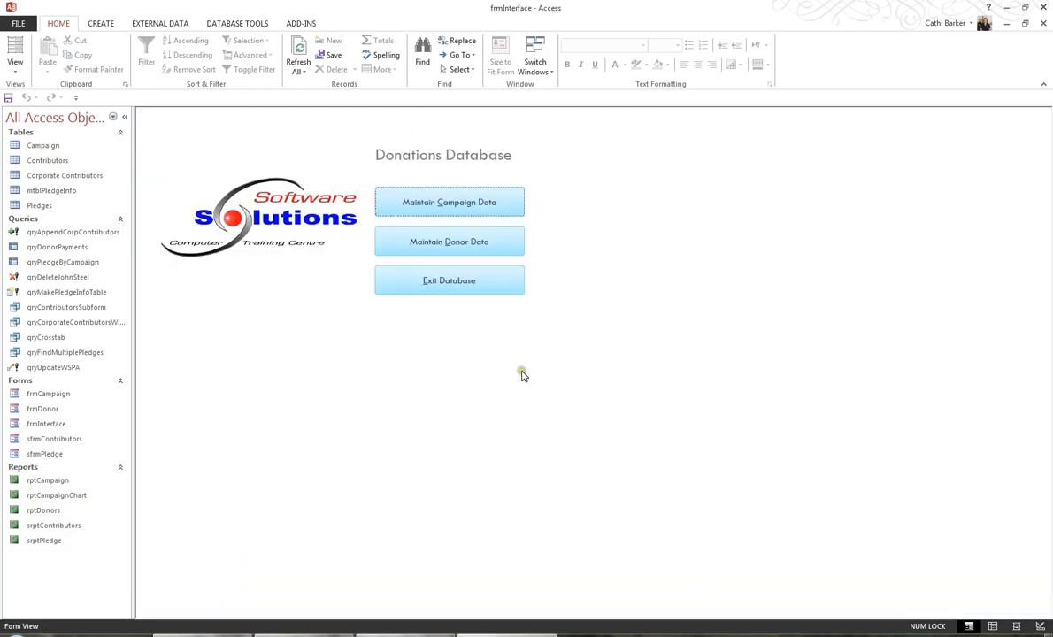
click(468, 246)
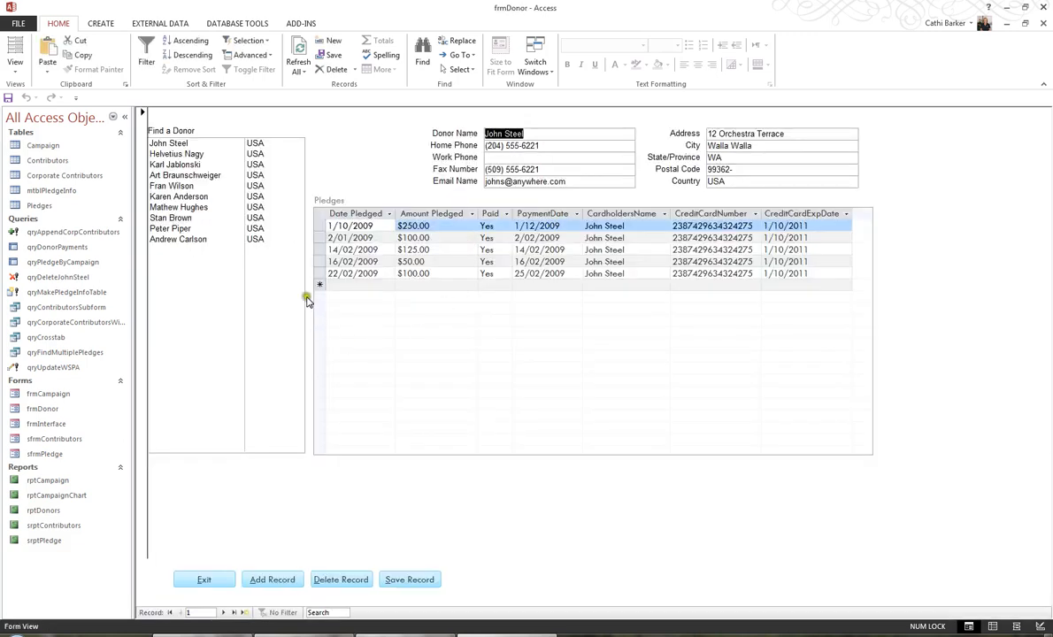
click(192, 196)
click(182, 228)
click(178, 239)
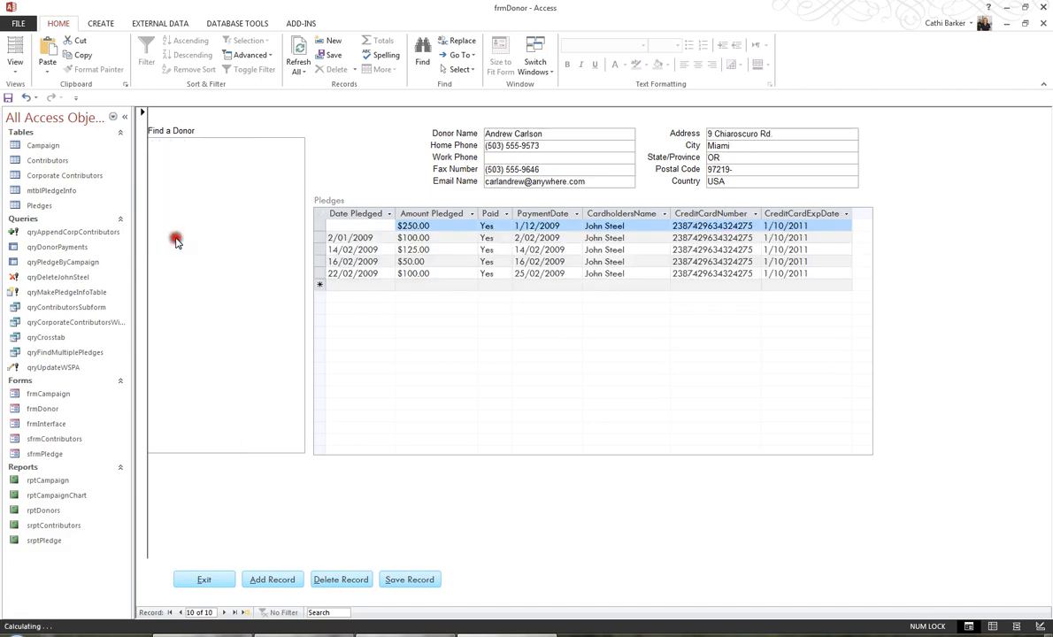
click(212, 580)
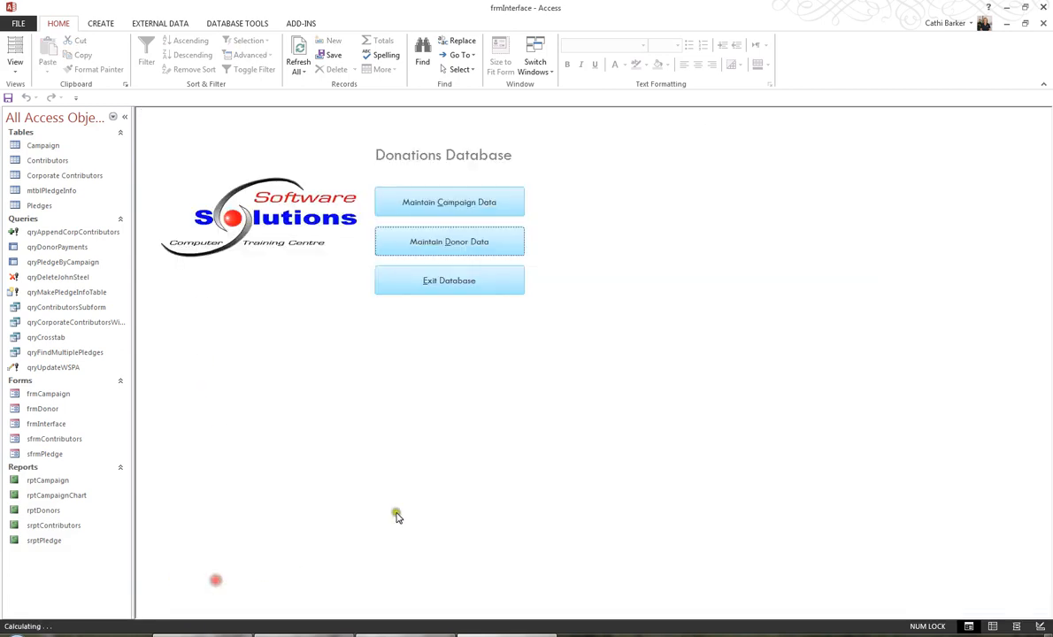